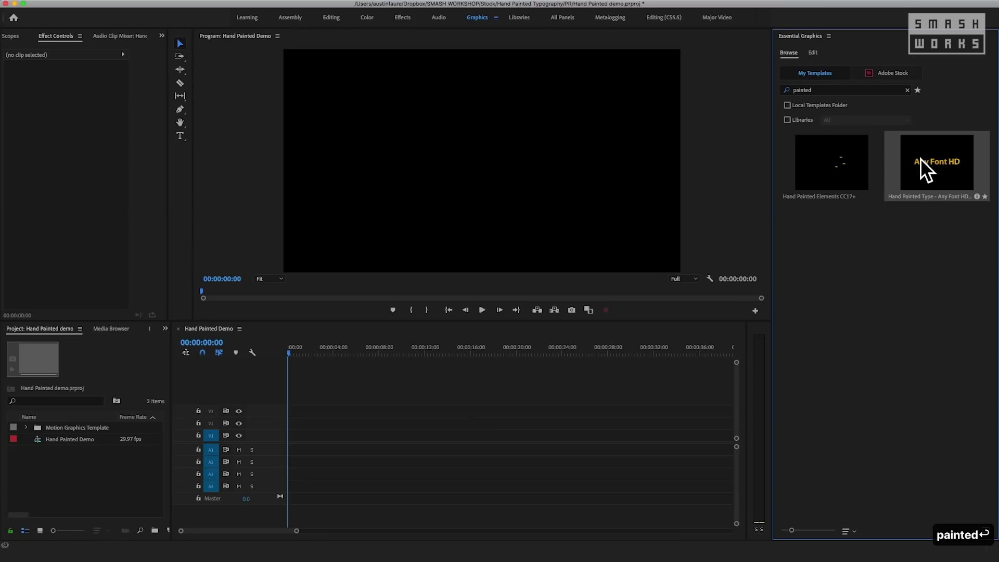
# Place the Hand Painted Type - Any Font HD template at the start of track V1 and change its font to NATIVE.
pyautogui.moveTo(925, 169); pyautogui.dragTo(317, 436)
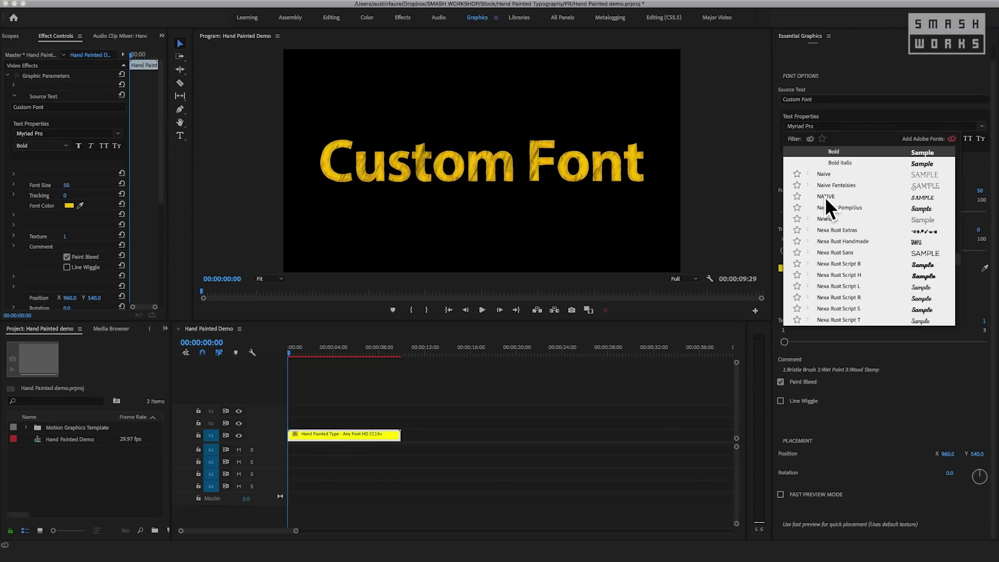
pyautogui.click(825, 196)
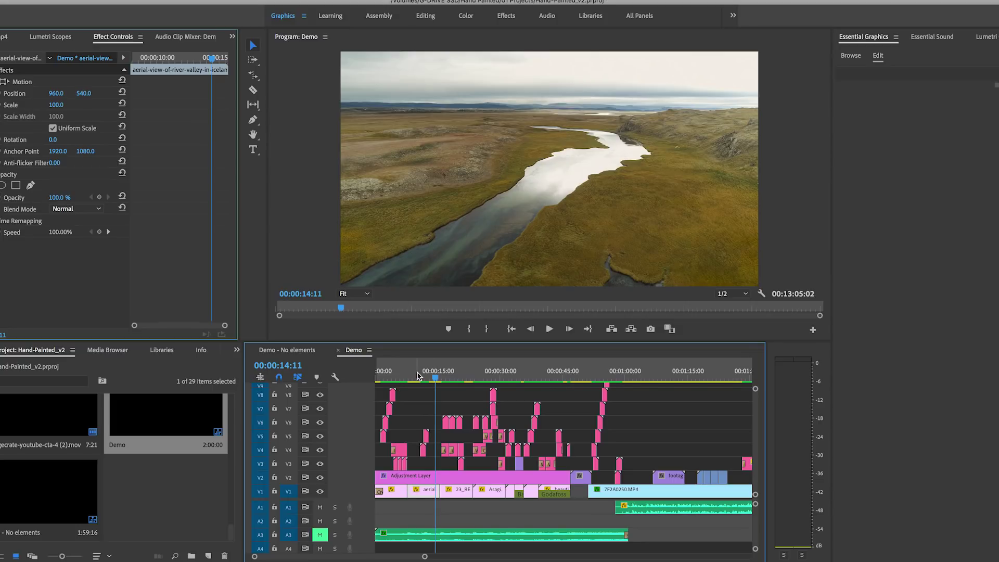
# Scrub the Demo sequence to 00:00:19:05, open the Demo - No elements sequence and move its playhead to the river footage.
pyautogui.moveTo(419, 376); pyautogui.dragTo(457, 384)
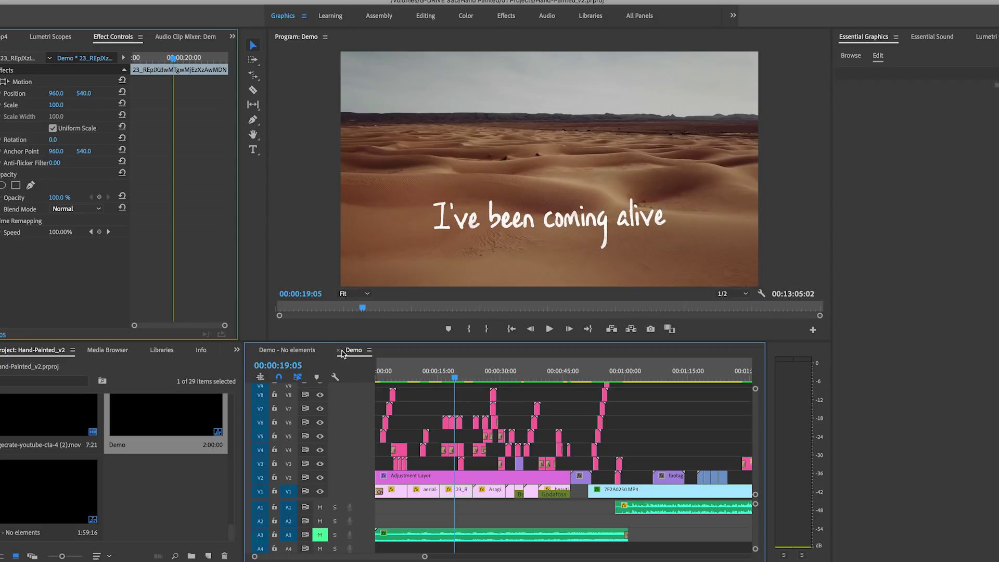
pyautogui.click(287, 351)
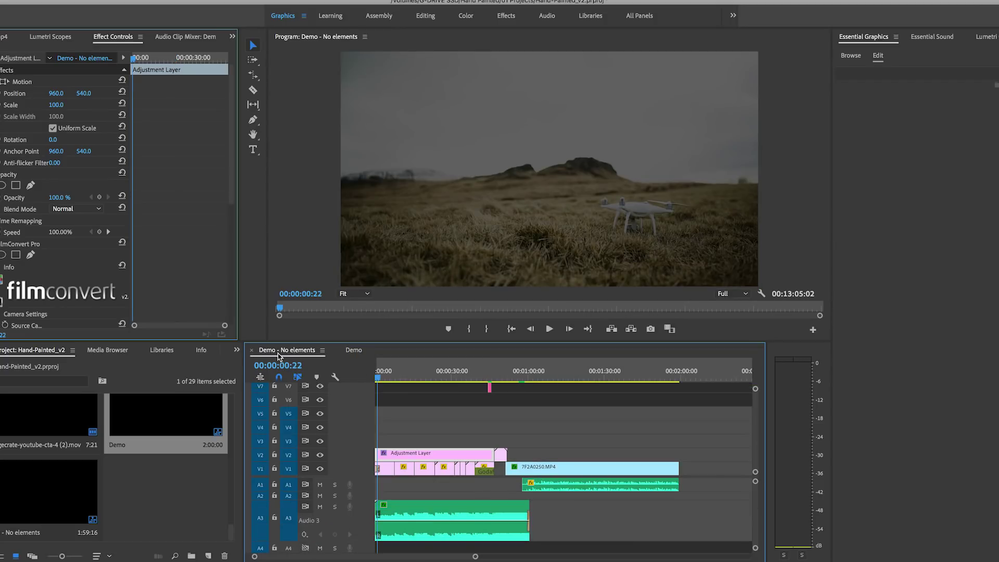
pyautogui.click(410, 373)
pyautogui.moveTo(415, 386)
pyautogui.mouseDown()
pyautogui.moveTo(441, 397)
pyautogui.moveTo(401, 381)
pyautogui.mouseUp()
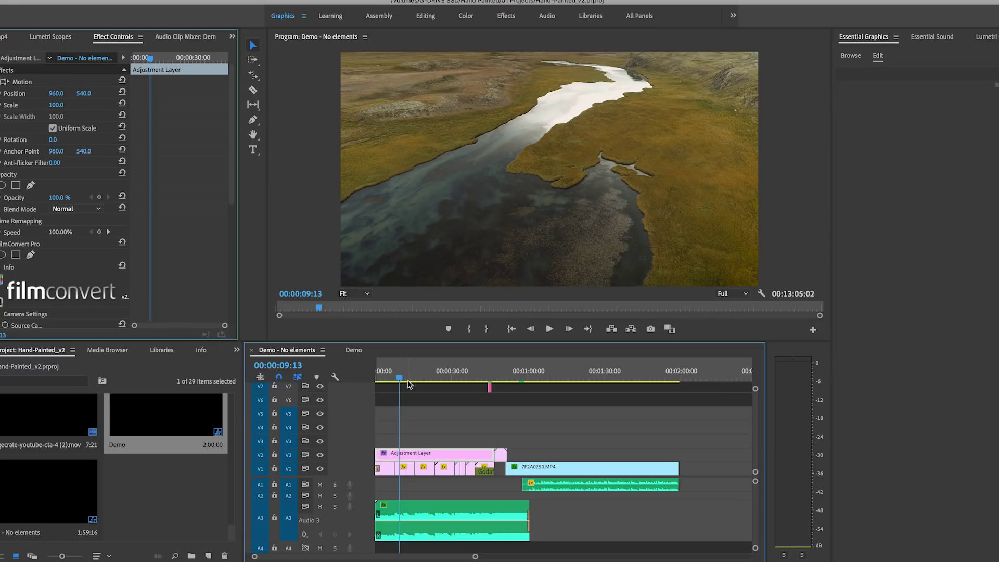
# Play the river footage in the Demo - No elements sequence from 00:00:09:02 to about 00:00:12:11.
pyautogui.moveTo(475, 557); pyautogui.dragTo(384, 556)
pyautogui.moveTo(442, 381)
pyautogui.mouseDown()
pyautogui.moveTo(471, 382)
pyautogui.moveTo(439, 391)
pyautogui.mouseUp()
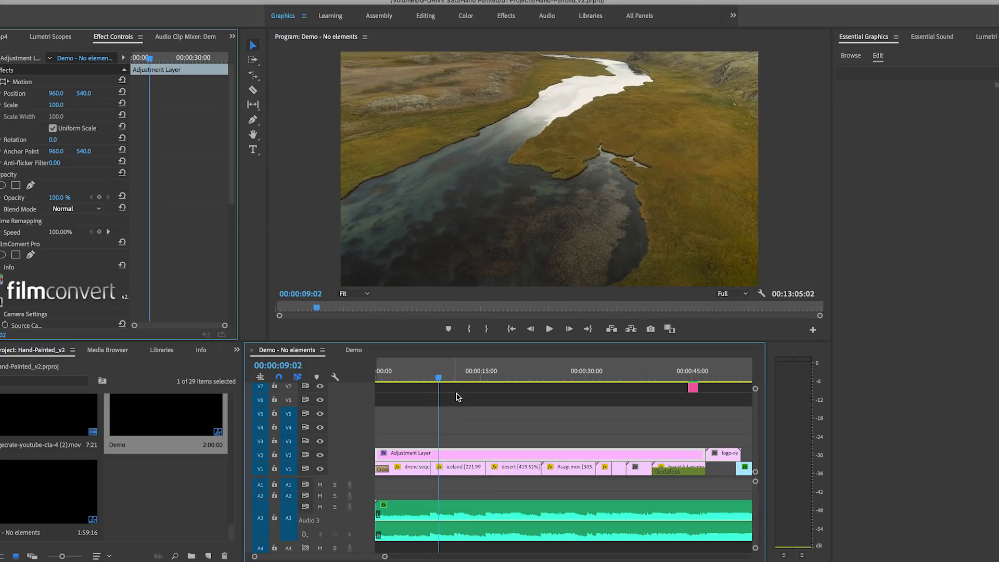
pyautogui.press('space')
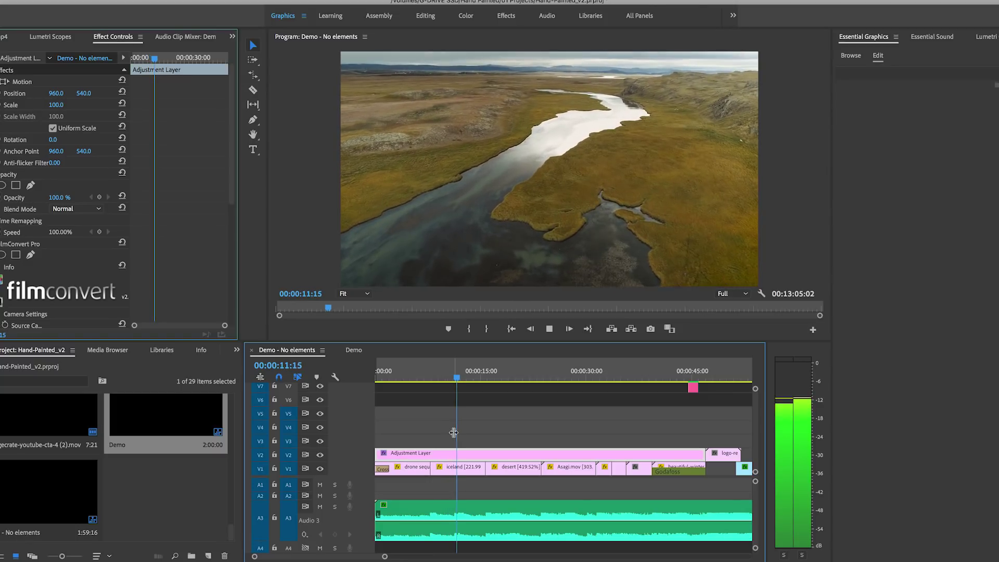
pyautogui.press('space')
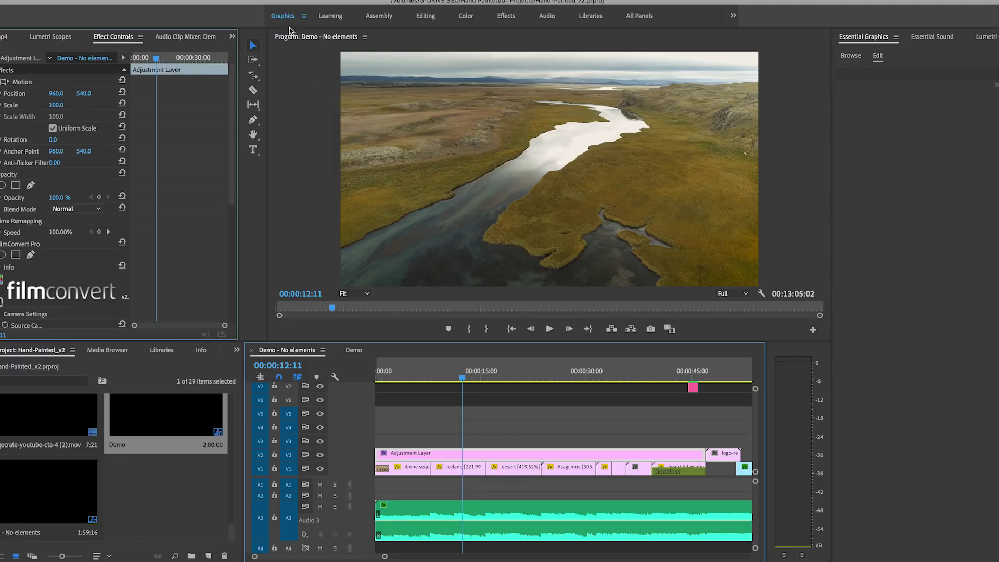
# Browse the installed motion graphics templates and clear the "hand painted" search filter.
pyautogui.click(862, 37)
pyautogui.click(852, 55)
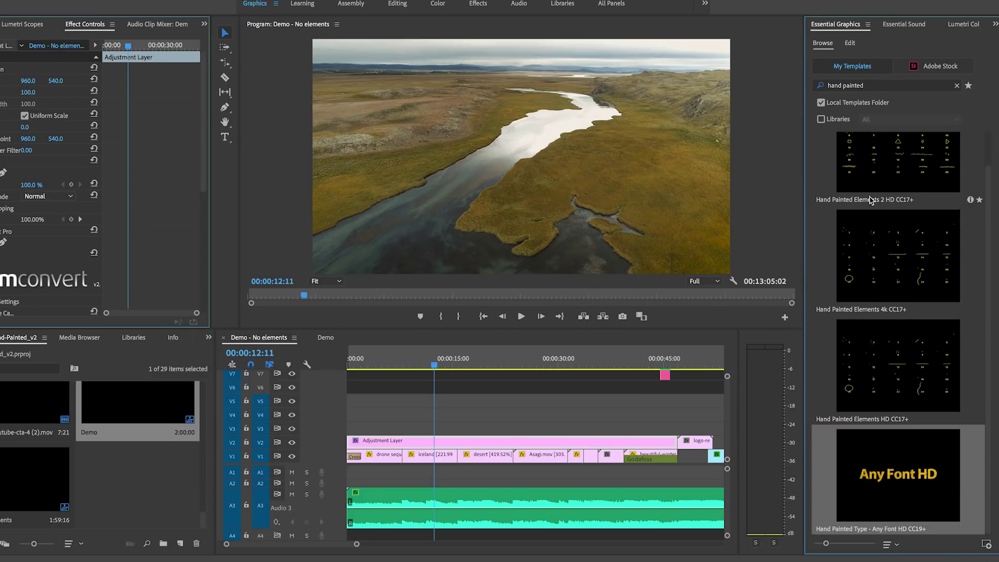
pyautogui.click(839, 86)
pyautogui.press('BackSpace')
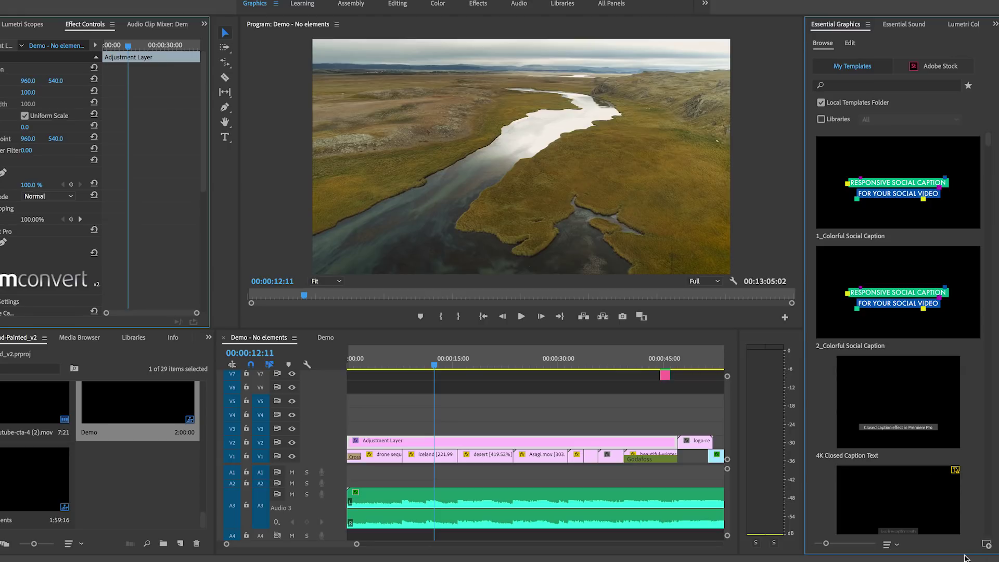
# Install the Hand Painted Type - Any Font 4k CC19.mogrt motion graphics template from the Mogrt Templates folder.
pyautogui.click(986, 545)
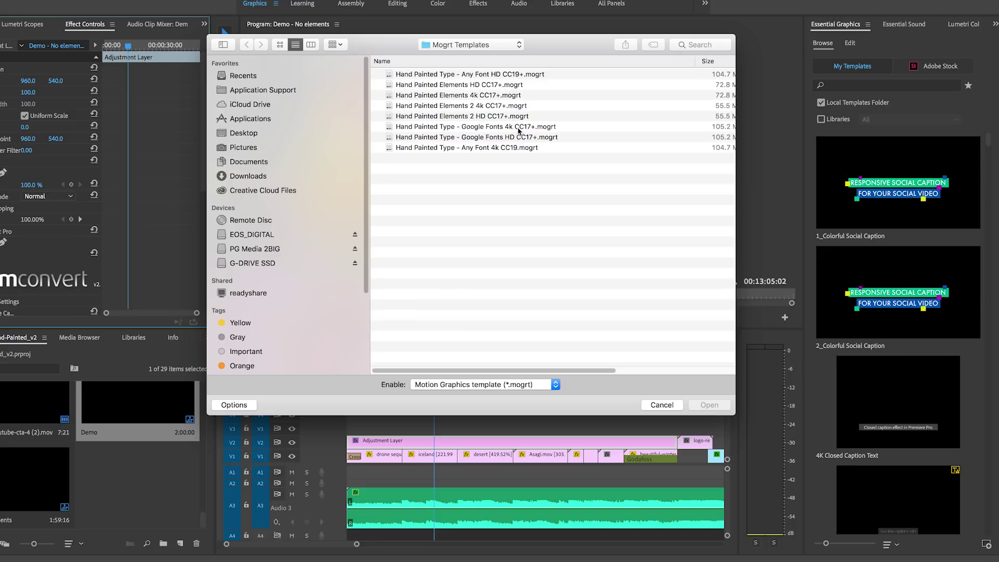
pyautogui.click(519, 131)
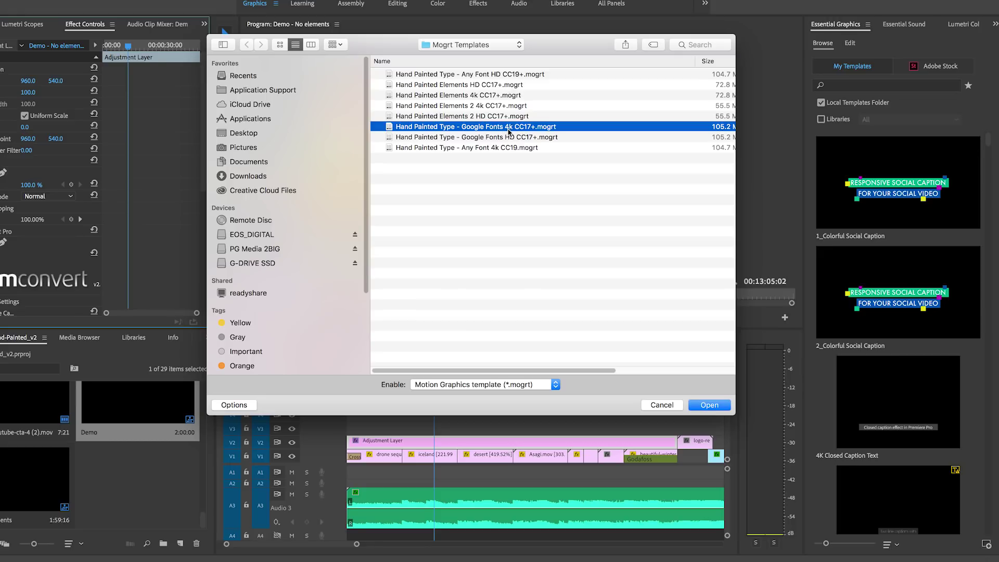
pyautogui.click(509, 138)
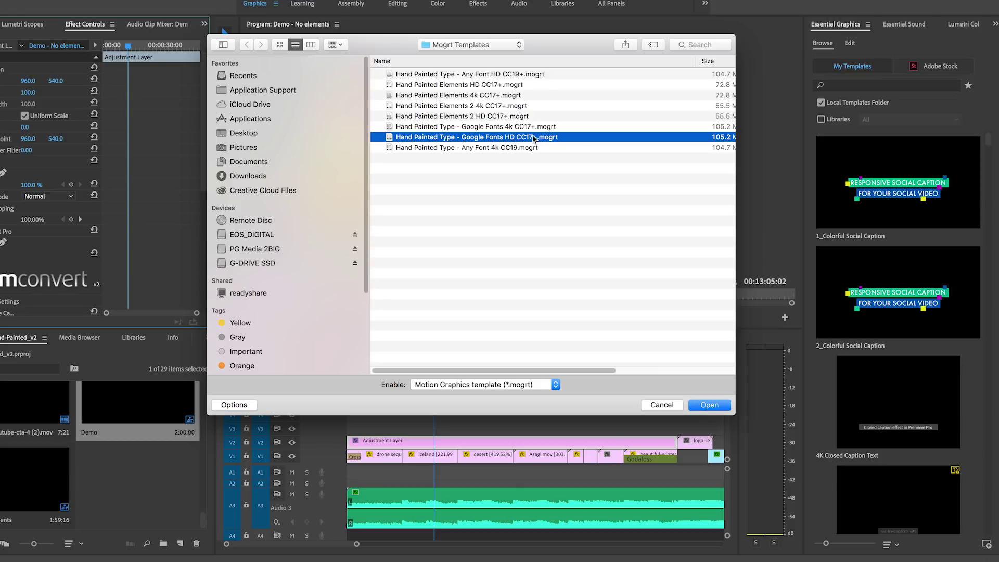
pyautogui.click(474, 76)
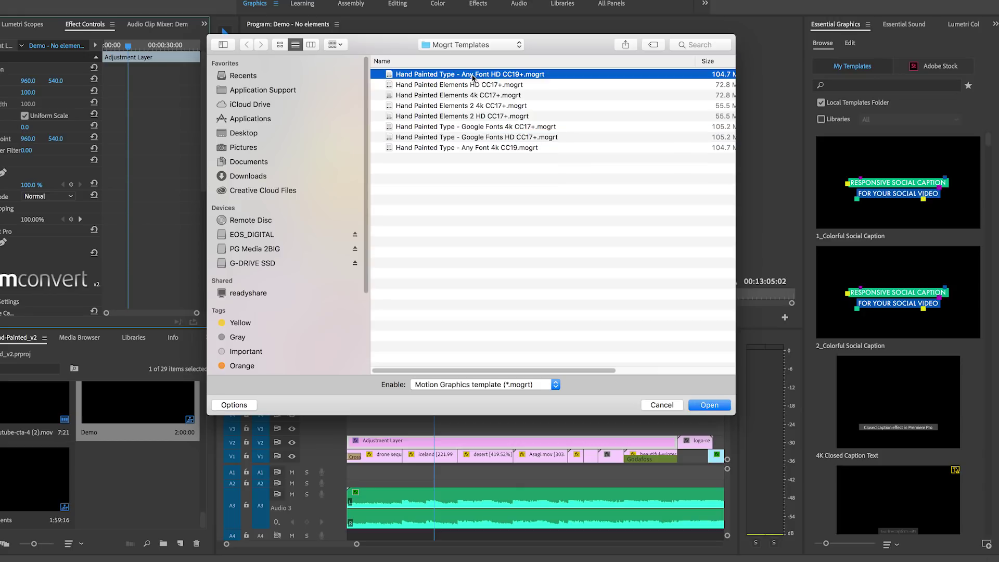
pyautogui.click(471, 149)
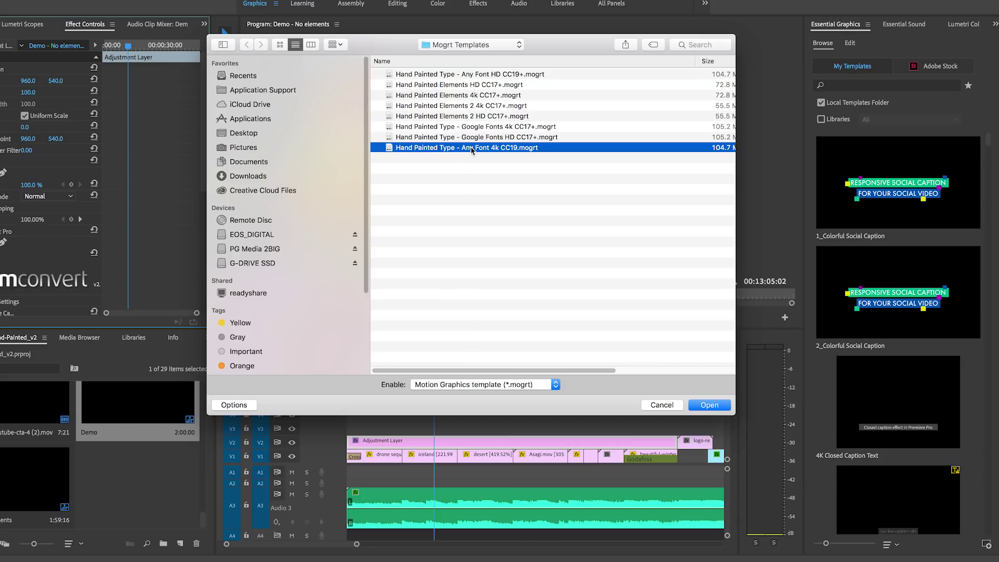
pyautogui.click(480, 116)
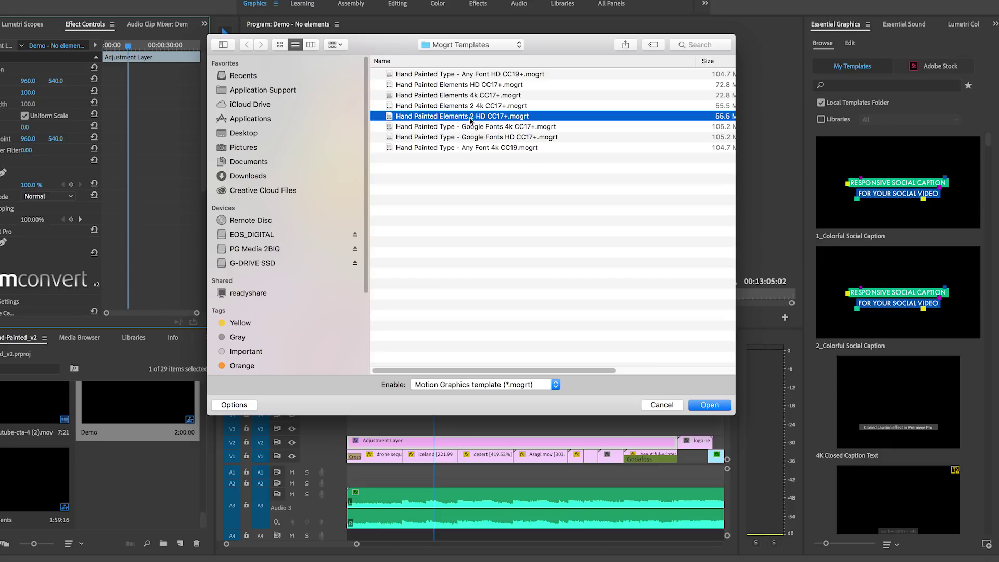
pyautogui.click(468, 86)
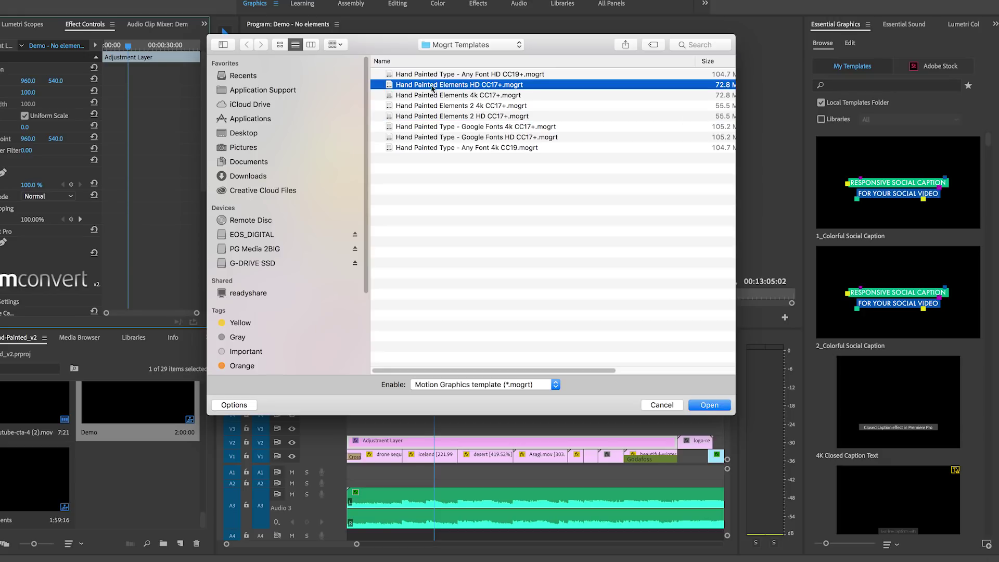
pyautogui.click(472, 74)
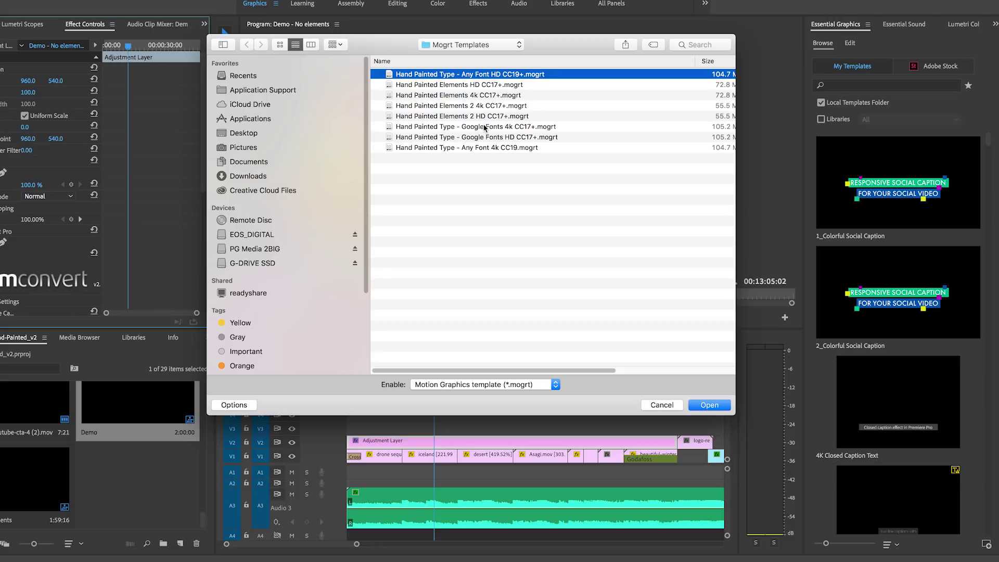
pyautogui.click(484, 147)
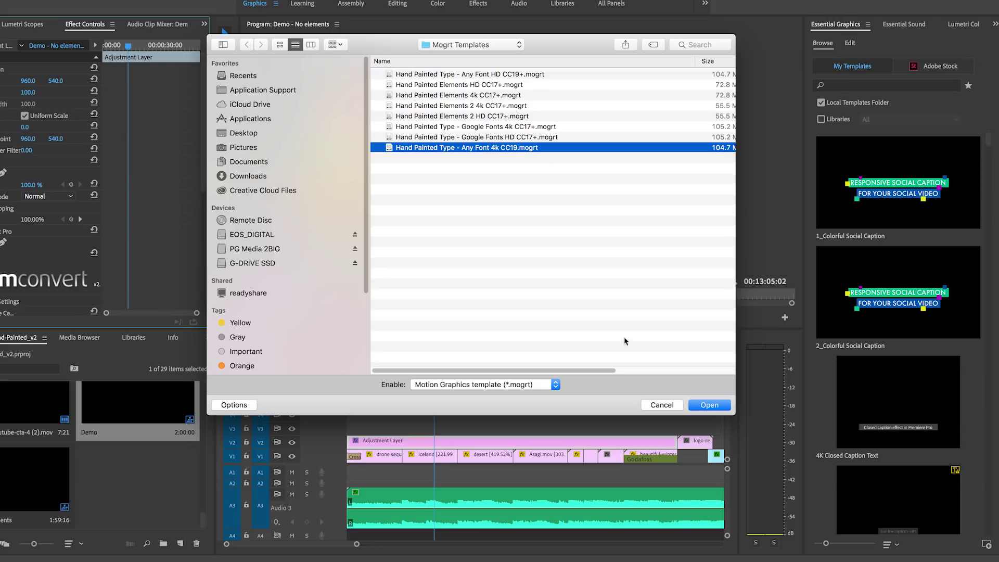
pyautogui.click(711, 406)
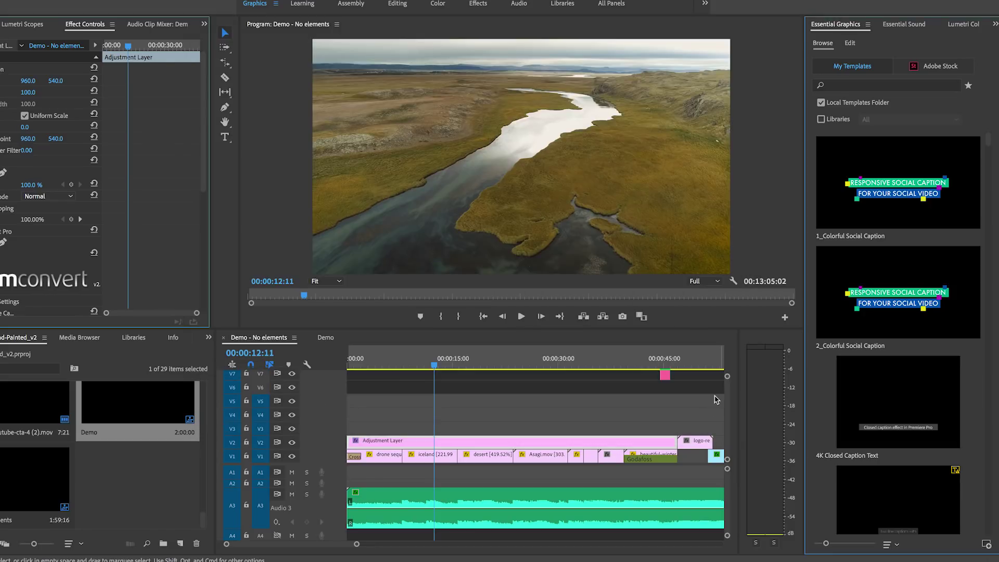
# Search the motion graphics templates for "hand painted".
pyautogui.click(833, 86)
pyautogui.write('hand ')
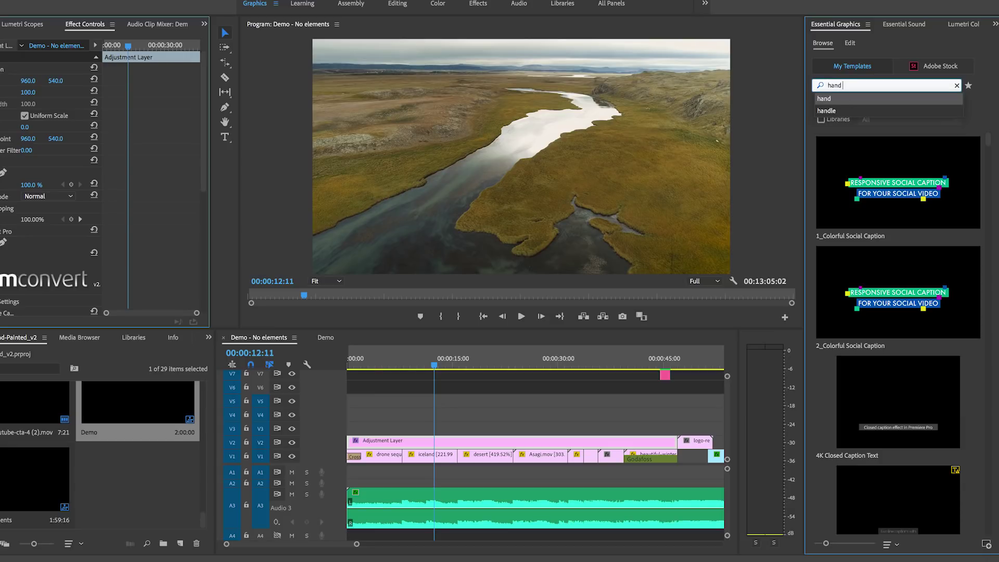
pyautogui.write('painted')
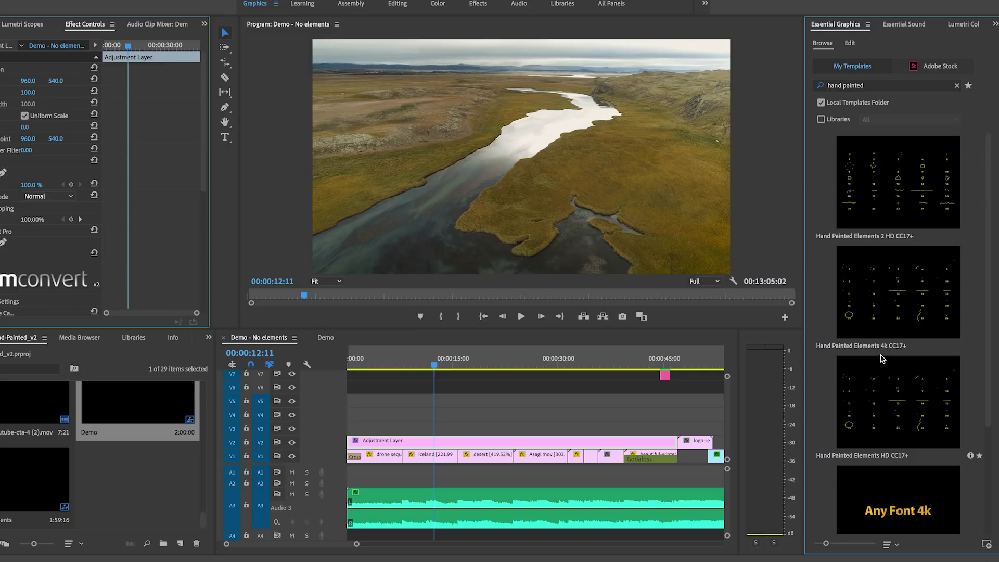
# Add the Hand Painted Elements HD CC17+ template to track V3 over the river clip, select it and move the playhead to 00:00:11:11.
pyautogui.scroll(-1, 876, 358)
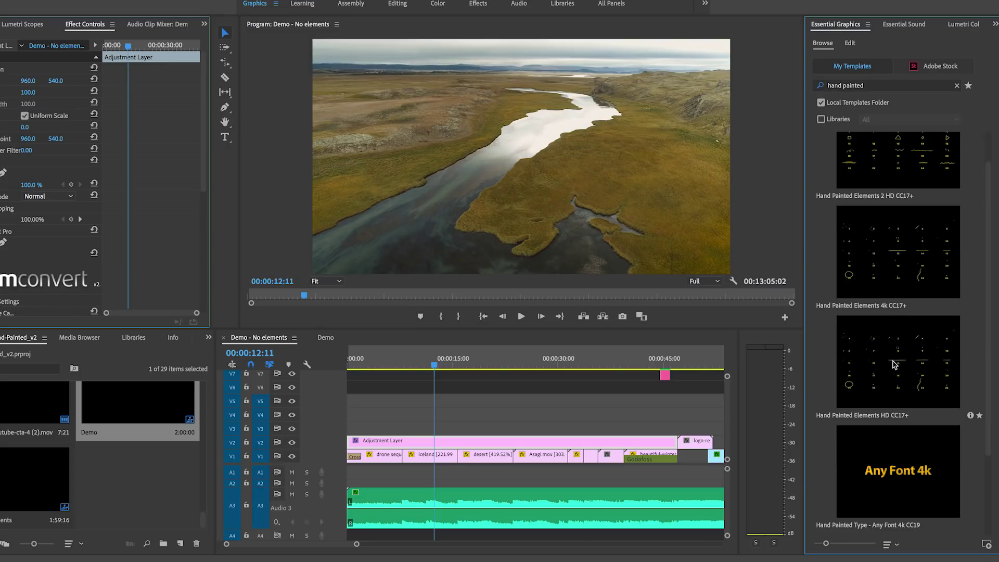
pyautogui.moveTo(891, 367)
pyautogui.mouseDown()
pyautogui.moveTo(484, 398)
pyautogui.moveTo(426, 430)
pyautogui.mouseUp()
pyautogui.click(428, 366)
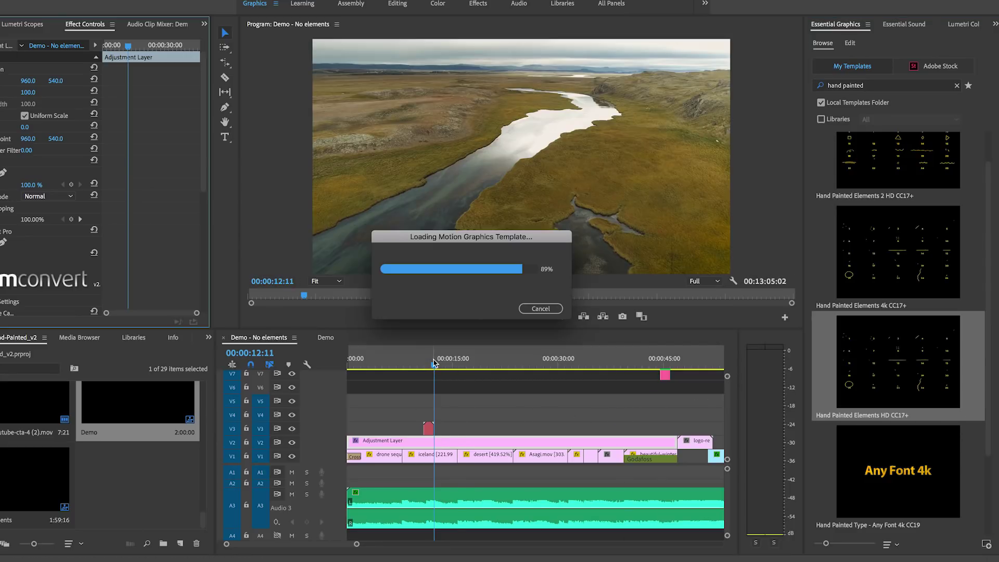
pyautogui.click(429, 429)
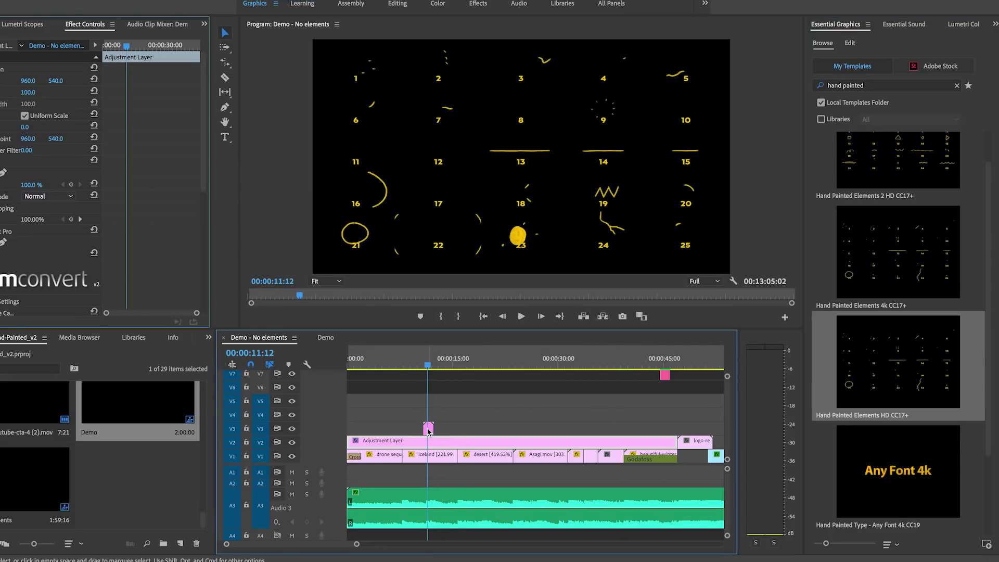
pyautogui.click(429, 365)
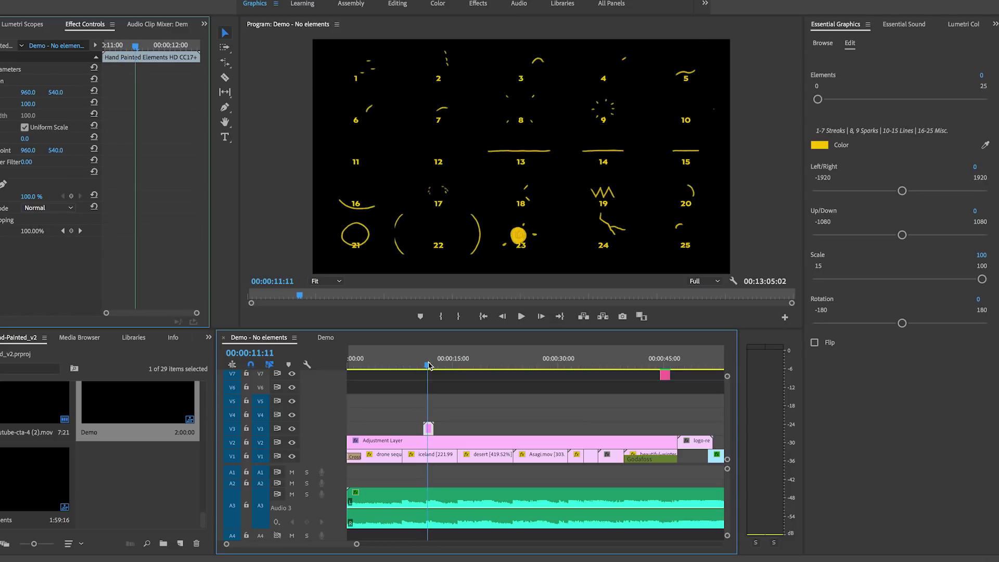
# Set the Elements value of the hand painted graphic to 9 for a spark shape.
pyautogui.moveTo(818, 98); pyautogui.dragTo(887, 101)
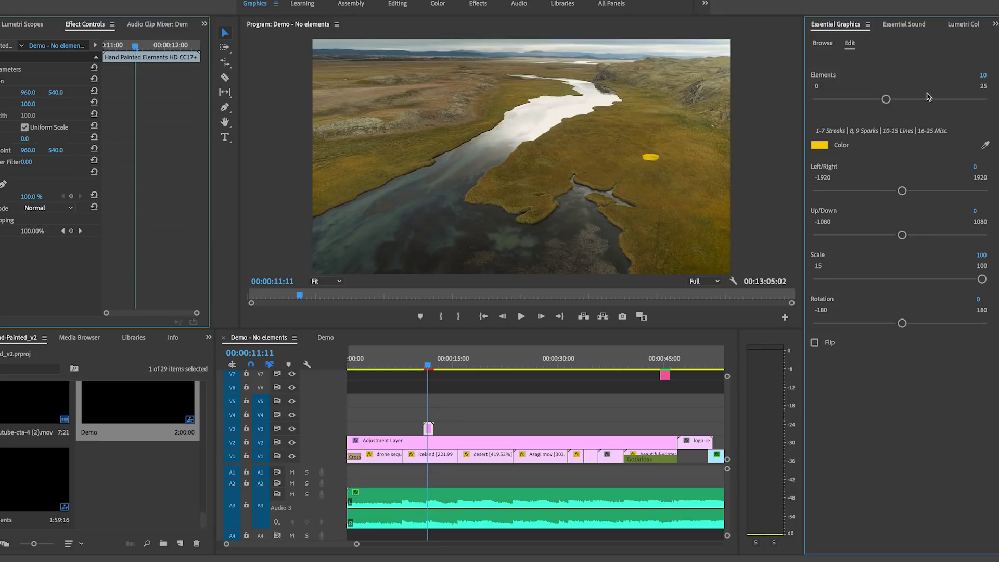
pyautogui.click(982, 77)
pyautogui.press('Return')
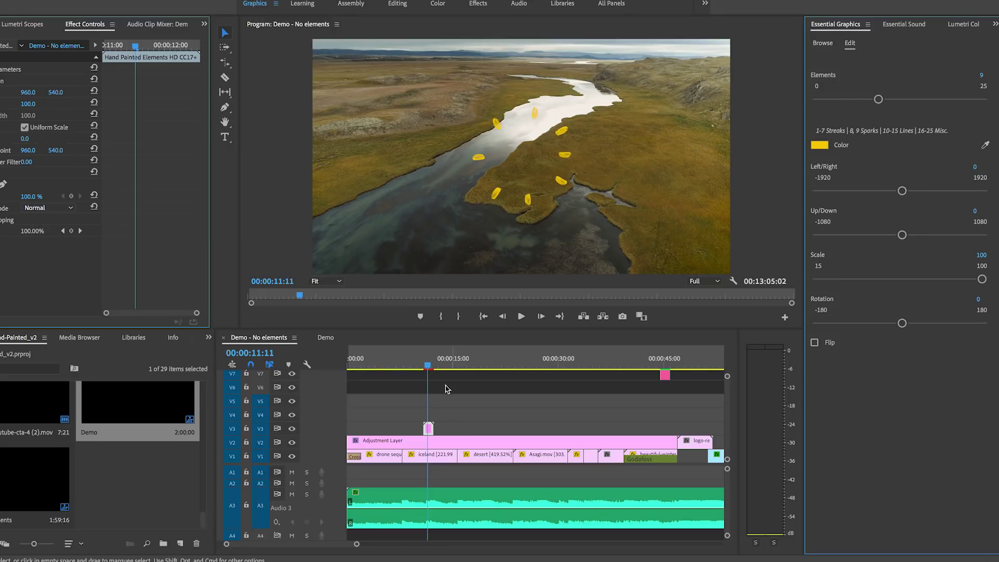
# Move the hand painted element clip on V3 to start at 00:00:11:07 and play back its timing against the music.
pyautogui.click(419, 365)
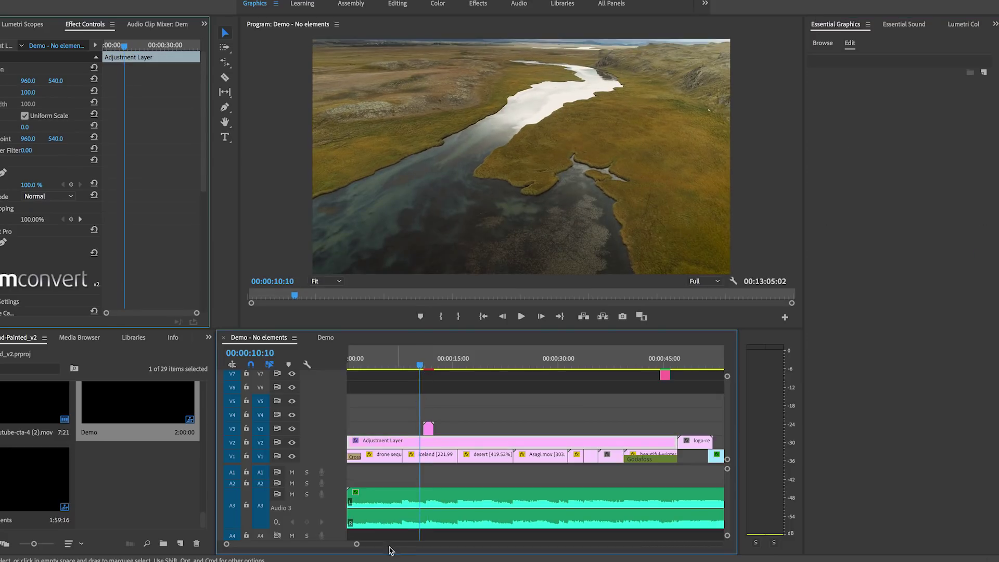
pyautogui.moveTo(358, 544); pyautogui.dragTo(345, 546)
pyautogui.moveTo(537, 366); pyautogui.dragTo(509, 367)
pyautogui.press('space')
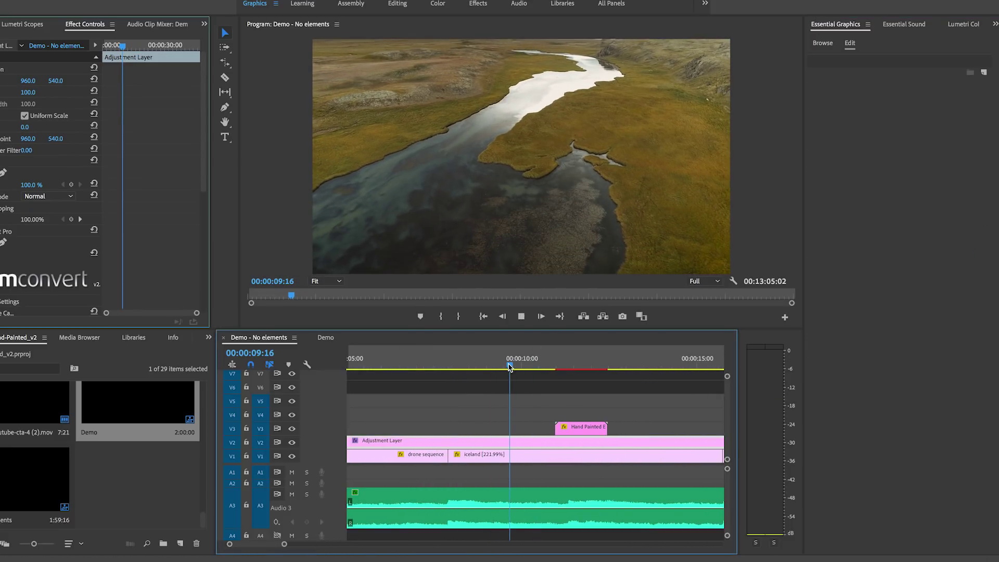
pyautogui.press('space')
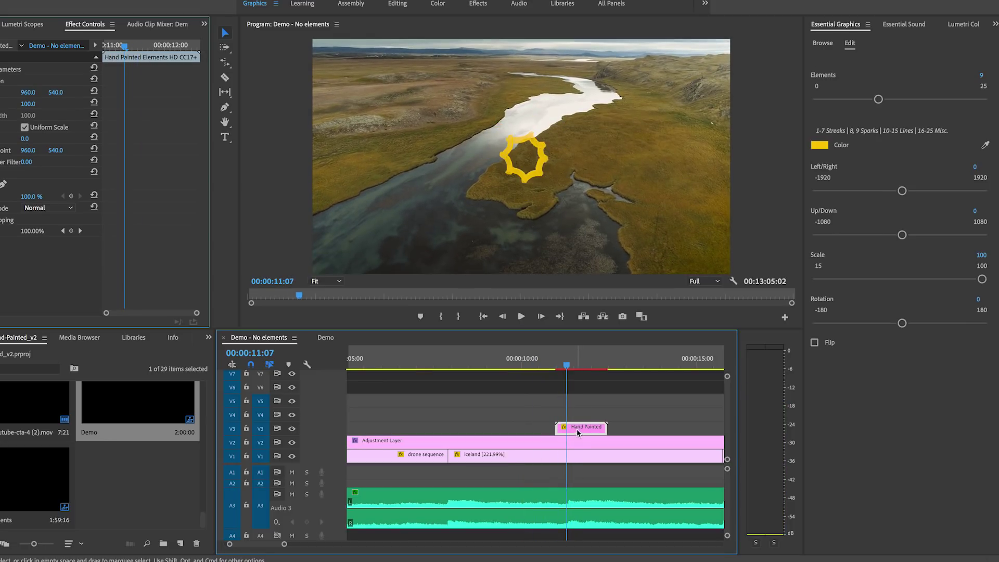
pyautogui.moveTo(574, 431); pyautogui.dragTo(595, 431)
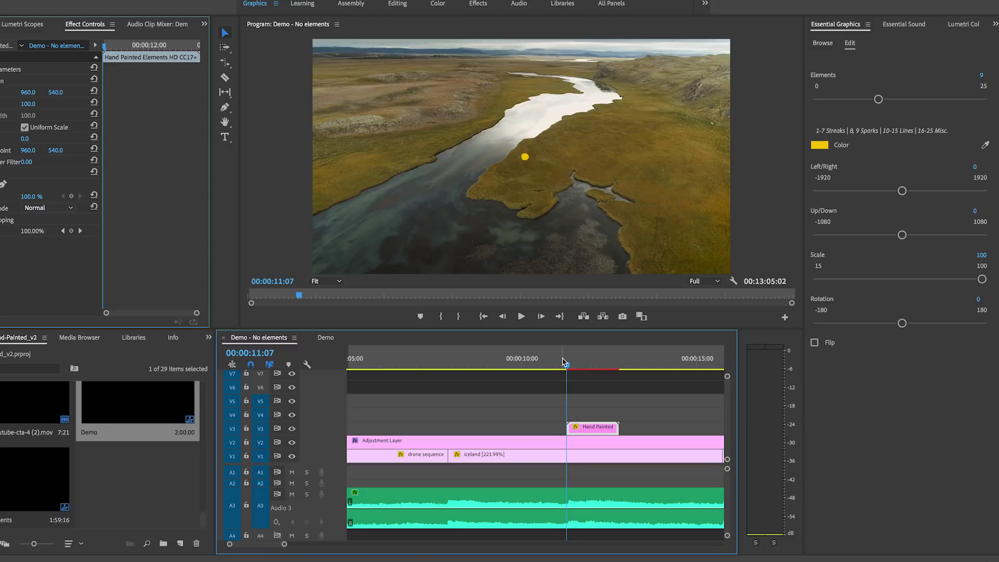
pyautogui.press('space')
pyautogui.press('space')
# Change the color of the hand painted spark element to white (FFFFFF).
pyautogui.click(591, 431)
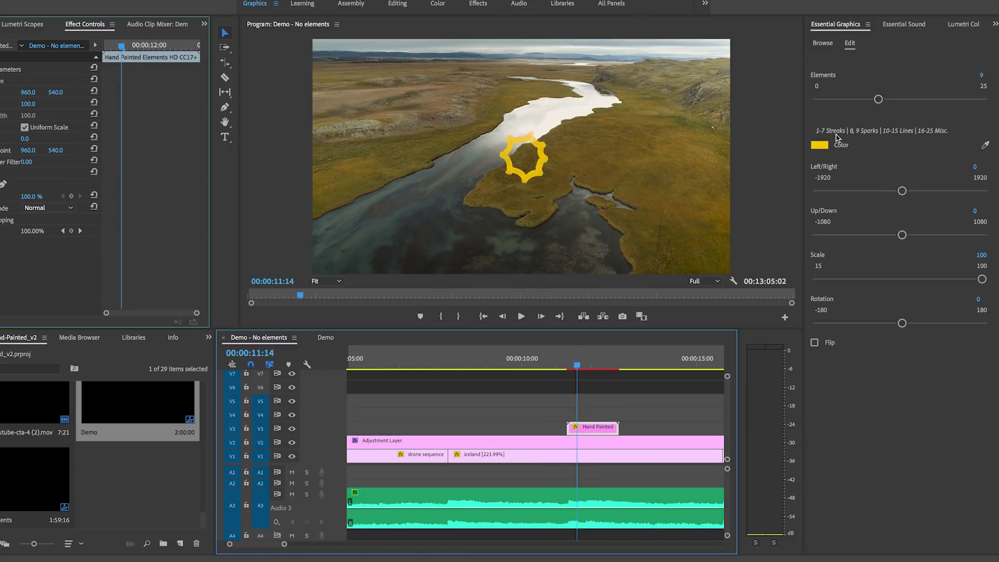
pyautogui.click(820, 145)
pyautogui.click(362, 229)
pyautogui.click(352, 238)
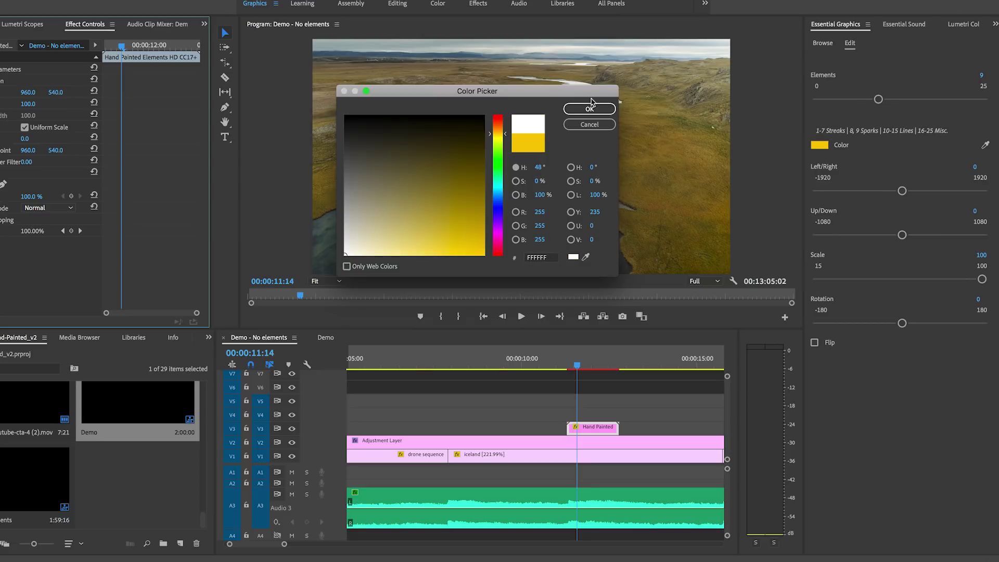
pyautogui.click(586, 110)
# Position the white spark on V3 with Left/Right at -593 and Up/Down at -239.
pyautogui.moveTo(901, 192); pyautogui.dragTo(872, 195)
pyautogui.moveTo(902, 236); pyautogui.dragTo(882, 244)
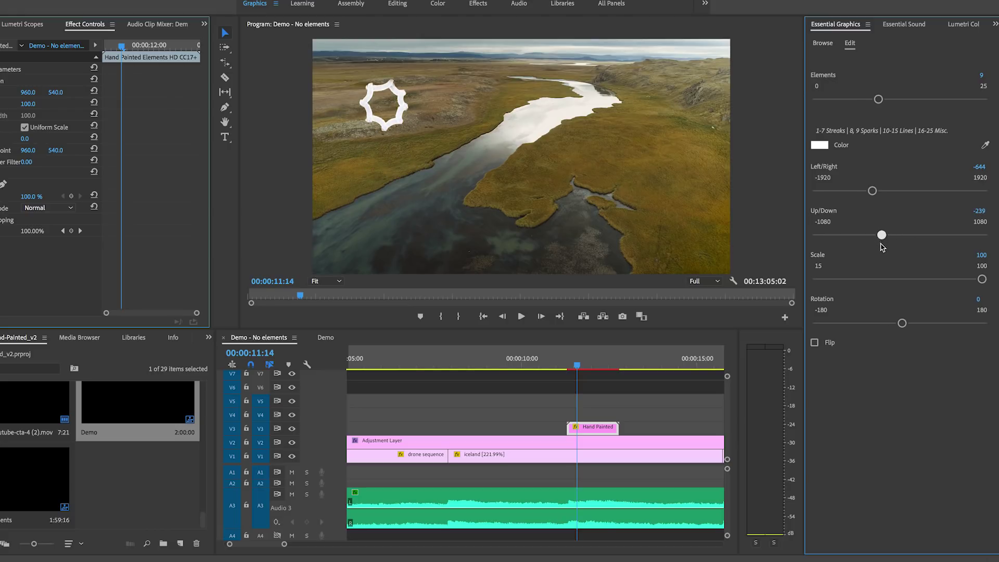
pyautogui.moveTo(873, 192); pyautogui.dragTo(875, 192)
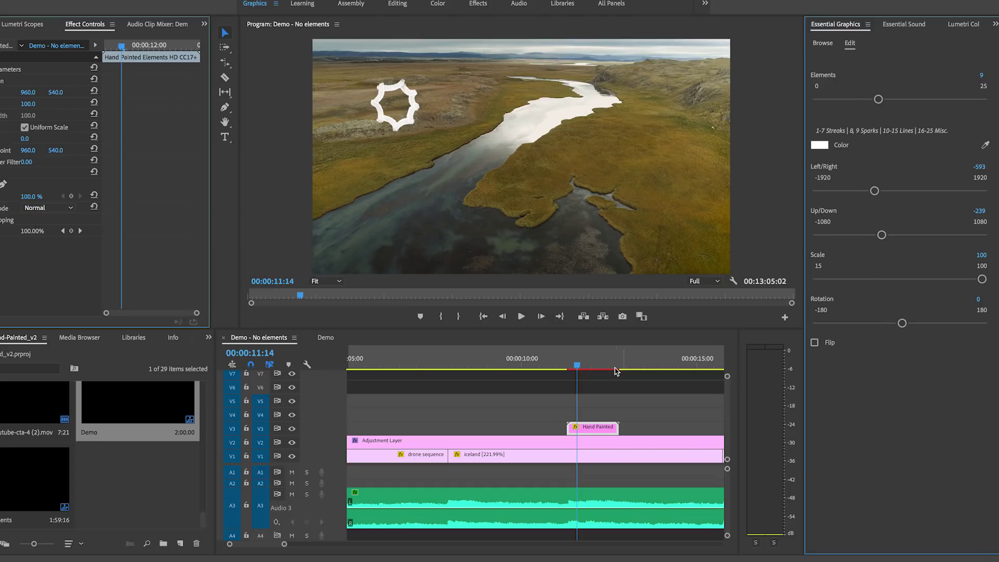
# Duplicate the hand painted spark clip onto track V4, starting at about 00:00:11:20, and move the playhead to 00:00:11:22.
pyautogui.moveTo(583, 365)
pyautogui.mouseDown()
pyautogui.moveTo(570, 366)
pyautogui.moveTo(592, 359)
pyautogui.moveTo(586, 366)
pyautogui.mouseUp()
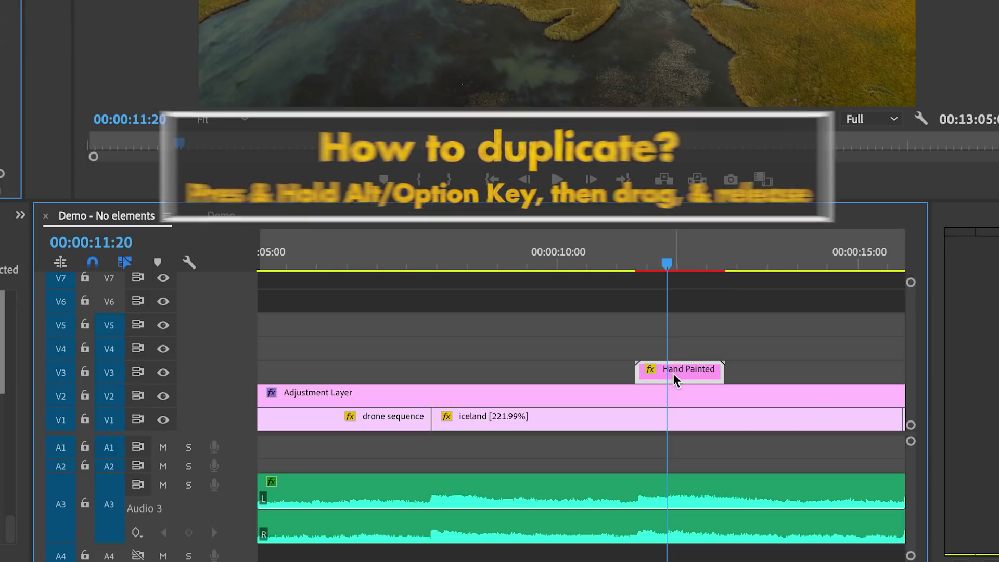
pyautogui.moveTo(674, 380)
pyautogui.mouseDown()
pyautogui.moveTo(673, 354)
pyautogui.moveTo(707, 354)
pyautogui.mouseUp()
pyautogui.click(674, 264)
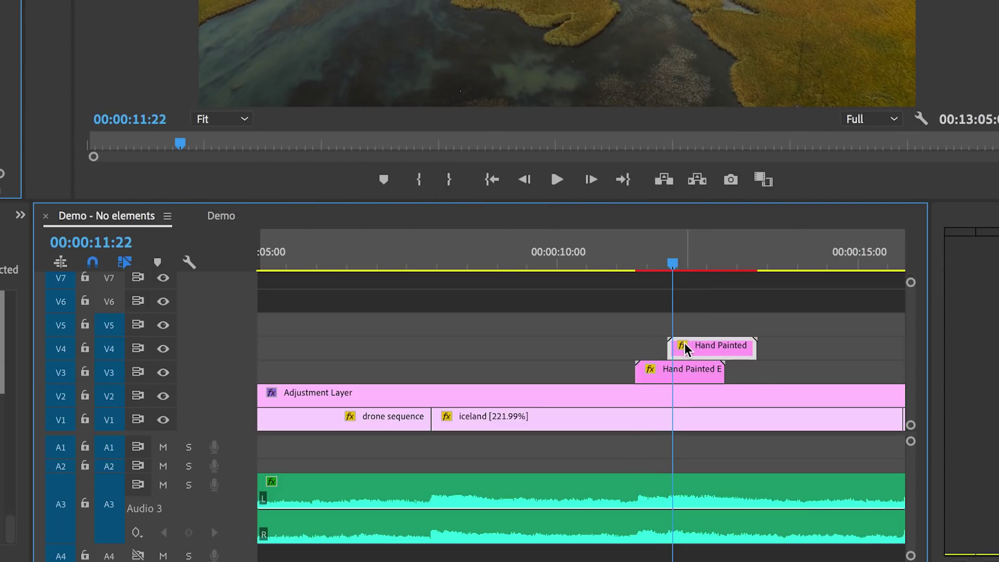
# Position the duplicated spark on V4 with Left/Right at 554 and Up/Down at -22, and play back both sparks.
pyautogui.moveTo(869, 192); pyautogui.dragTo(924, 191)
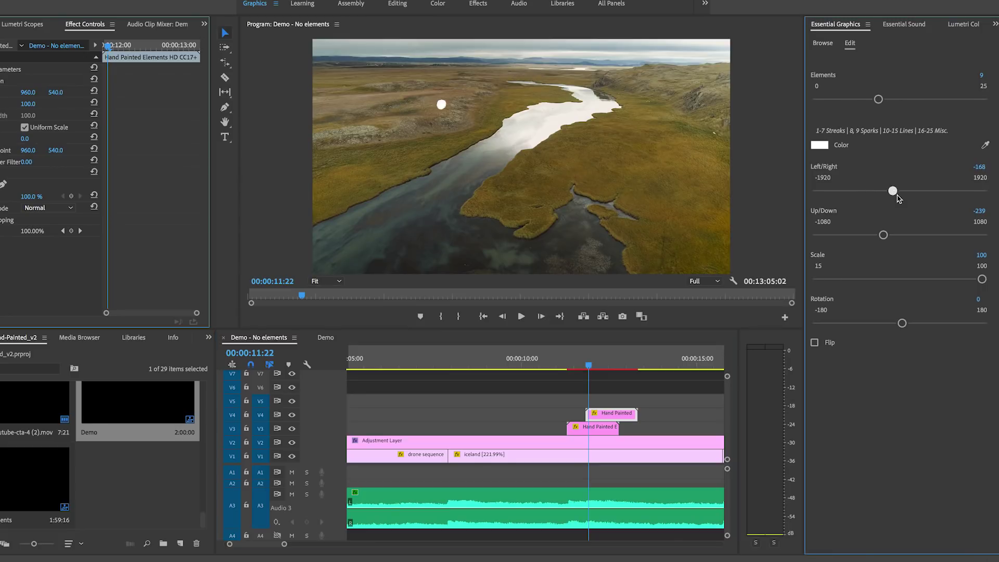
pyautogui.moveTo(889, 237); pyautogui.dragTo(895, 230)
pyautogui.click(577, 366)
pyautogui.press('space')
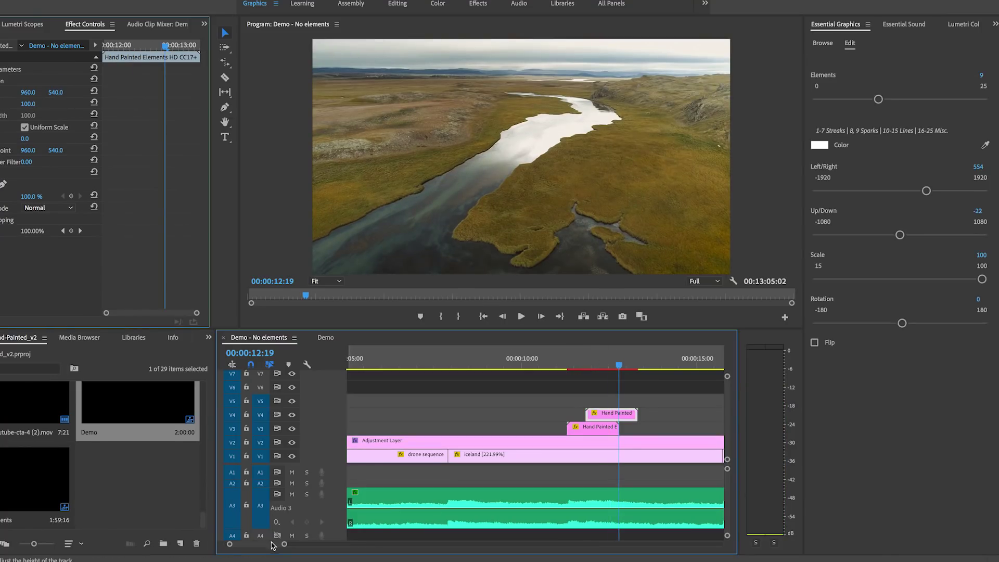
# Add the Hand Painted Type - Any Font HD CC19+ template to V3 at the start of the winter waterfall clip and select it.
pyautogui.moveTo(284, 544); pyautogui.dragTo(344, 544)
pyautogui.click(581, 364)
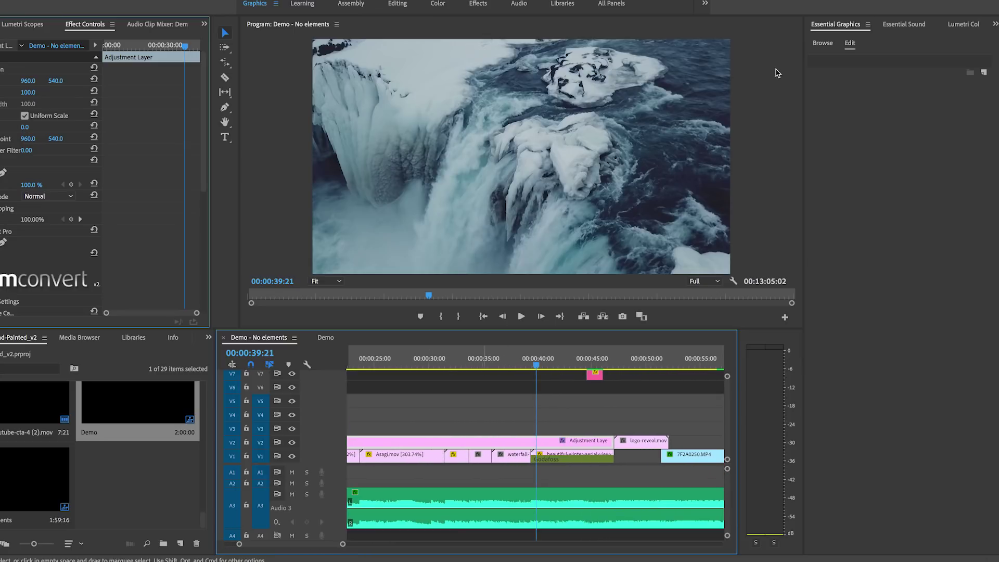
pyautogui.click(821, 43)
pyautogui.scroll(-2, 884, 497)
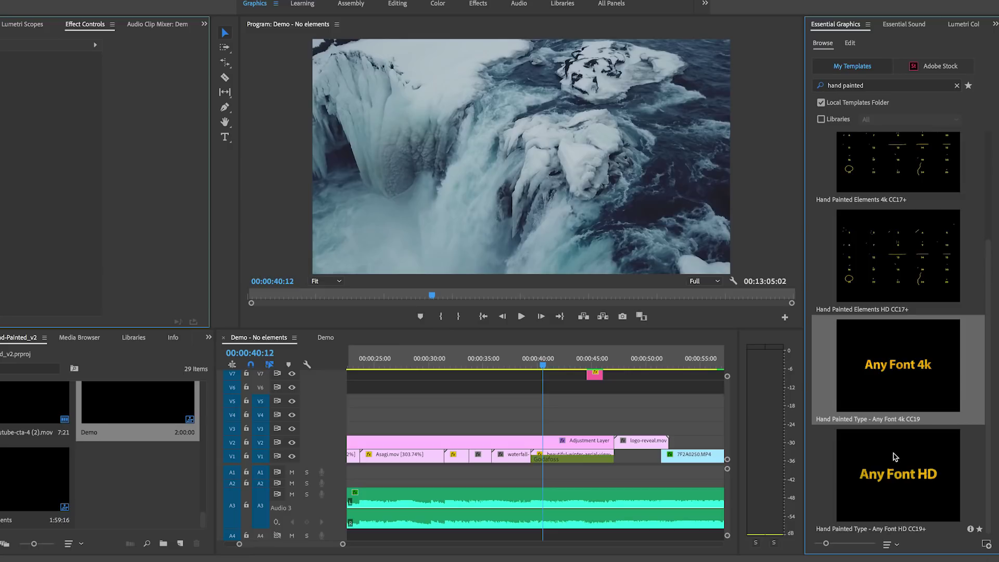
pyautogui.moveTo(899, 474); pyautogui.dragTo(552, 431)
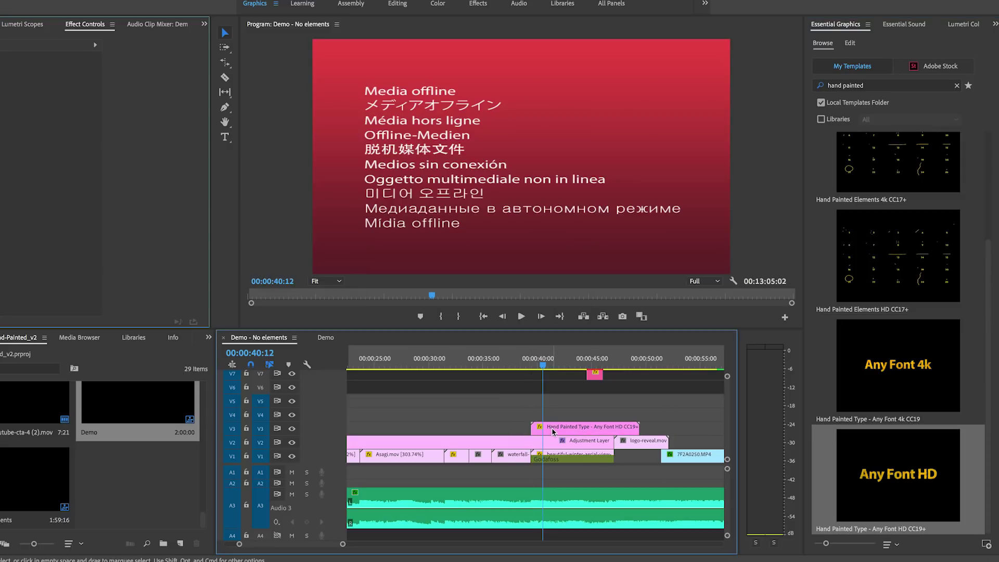
pyautogui.click(553, 432)
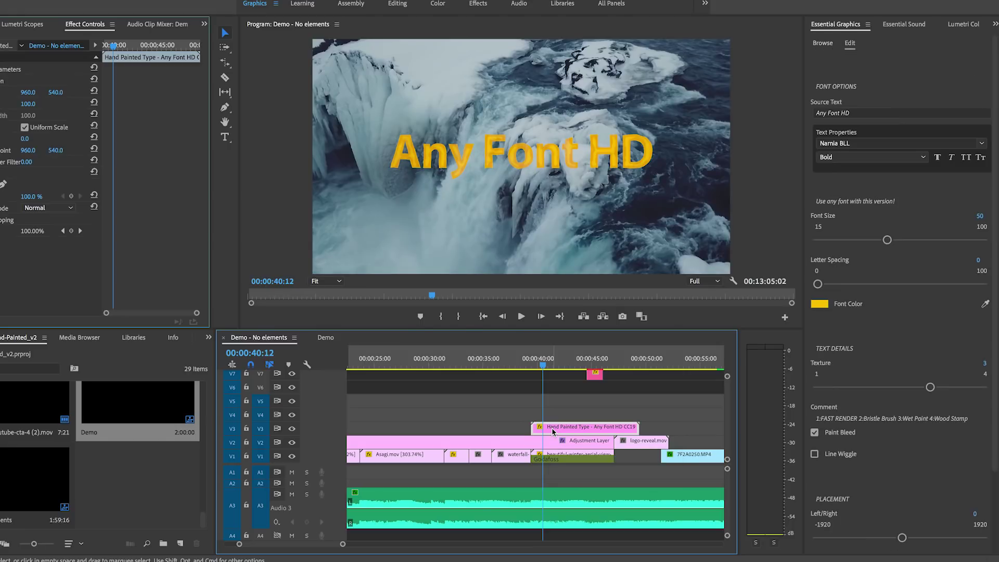
# Replace the hand painted type graphic's source text with "I've been coming alive".
pyautogui.click(845, 113)
pyautogui.tripleClick(845, 113)
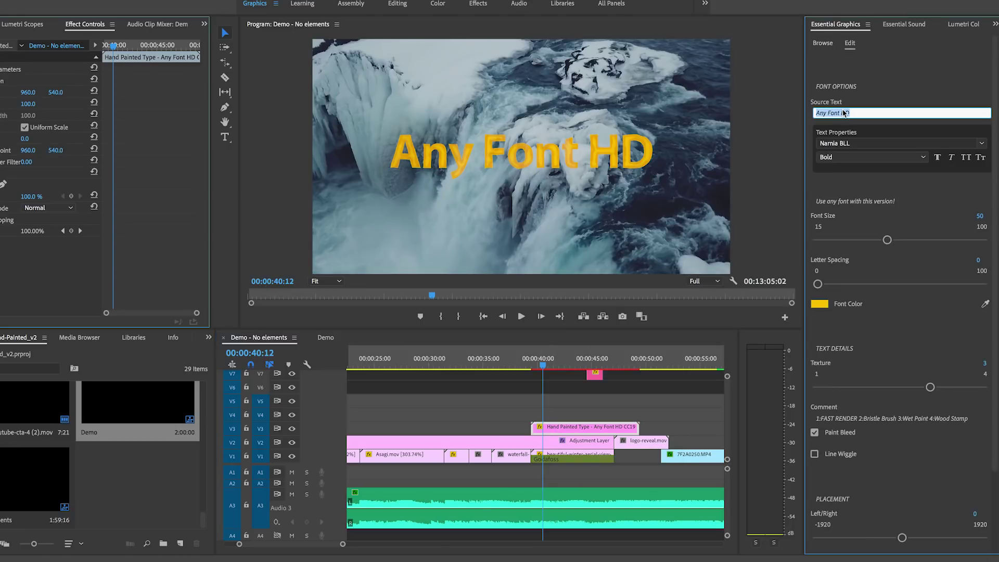
pyautogui.write("I've been coming alive")
pyautogui.click(897, 97)
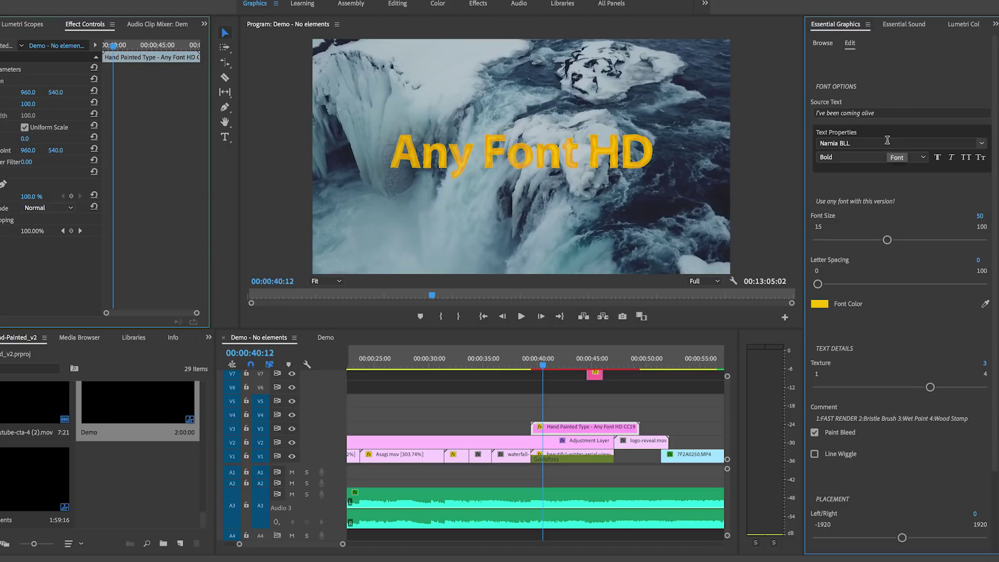
# Change the text's font to Klaudia Book and set the font size to 64.
pyautogui.click(981, 145)
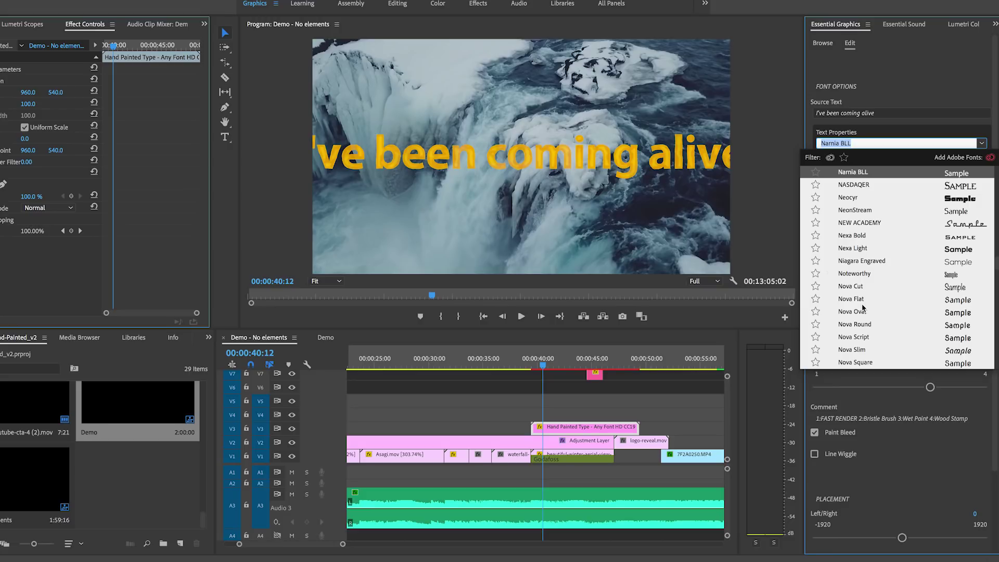
pyautogui.scroll(-1, 862, 311)
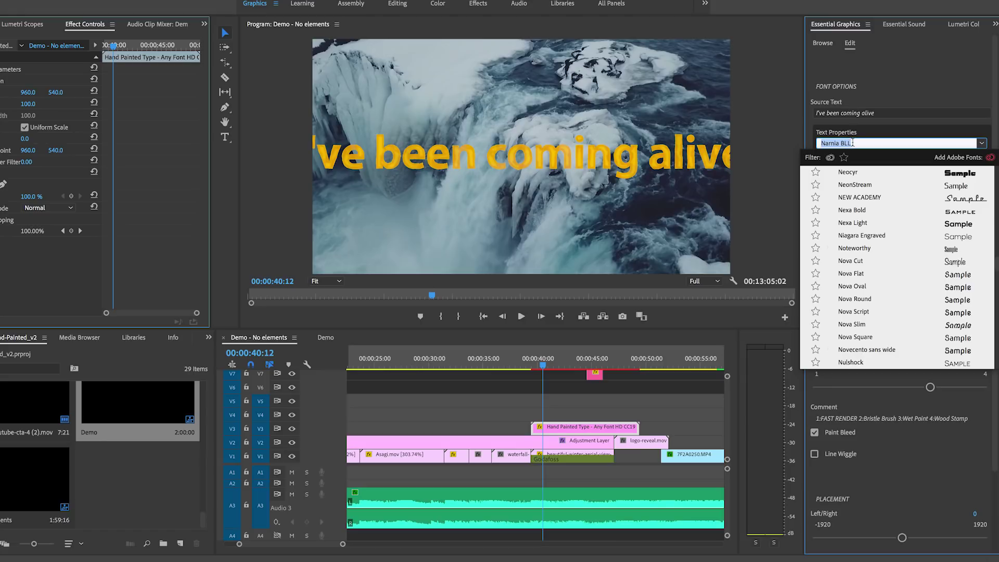
pyautogui.write('kla')
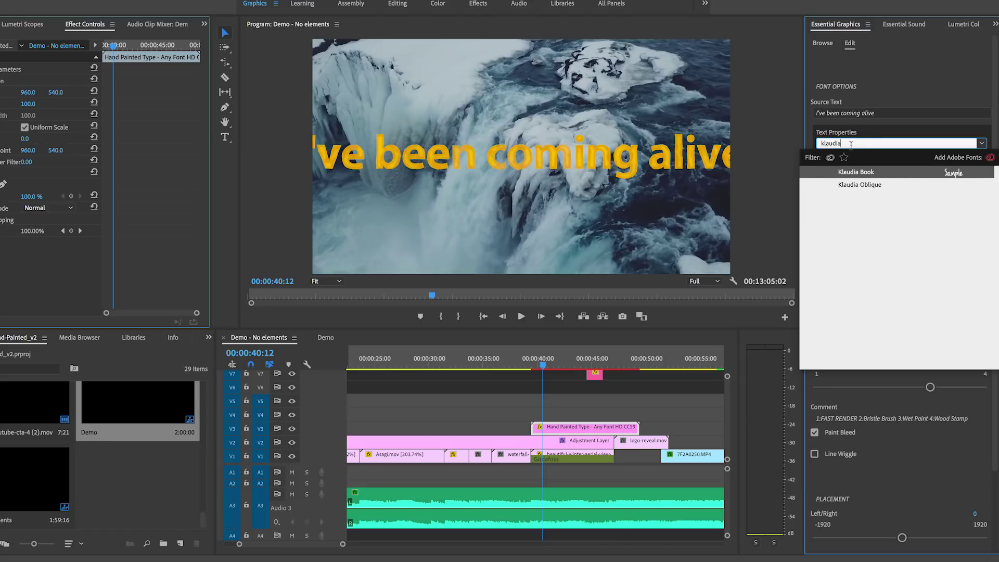
pyautogui.write('udia')
pyautogui.click(847, 171)
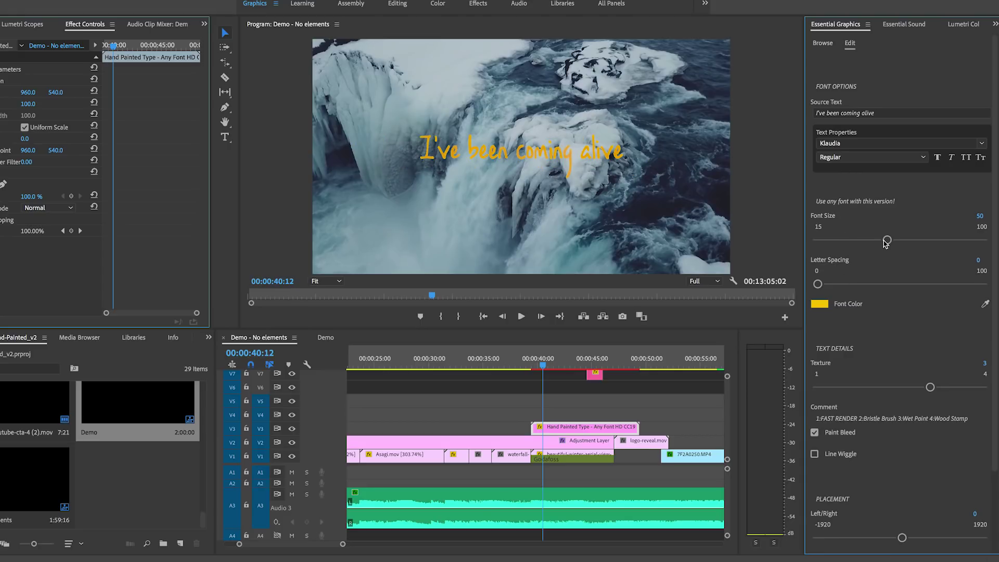
pyautogui.moveTo(888, 241); pyautogui.dragTo(912, 240)
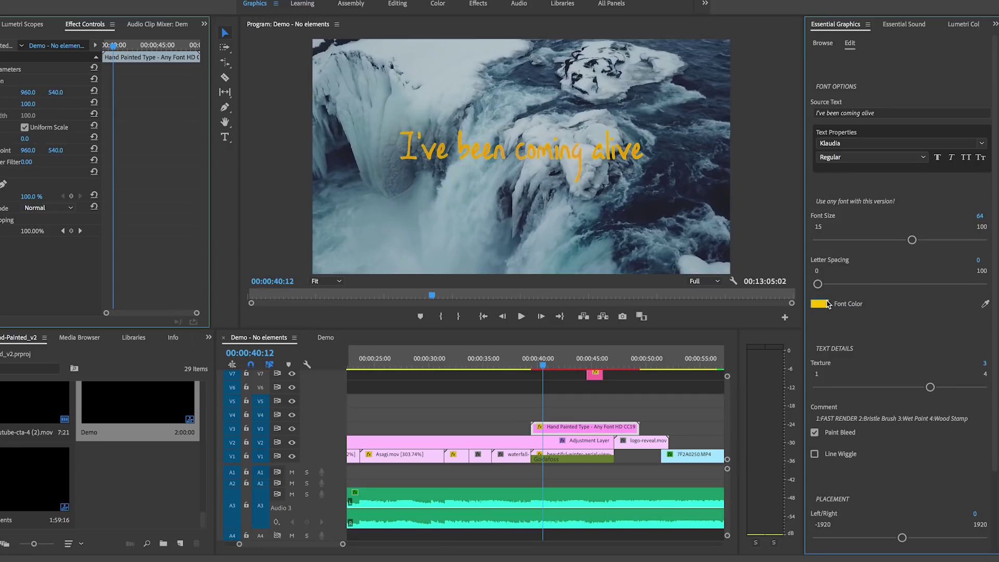
# Change the font color to white and set the text's Up/Down placement to 326.
pyautogui.click(824, 306)
pyautogui.moveTo(394, 230); pyautogui.dragTo(345, 254)
pyautogui.click(589, 110)
pyautogui.scroll(-4, 911, 465)
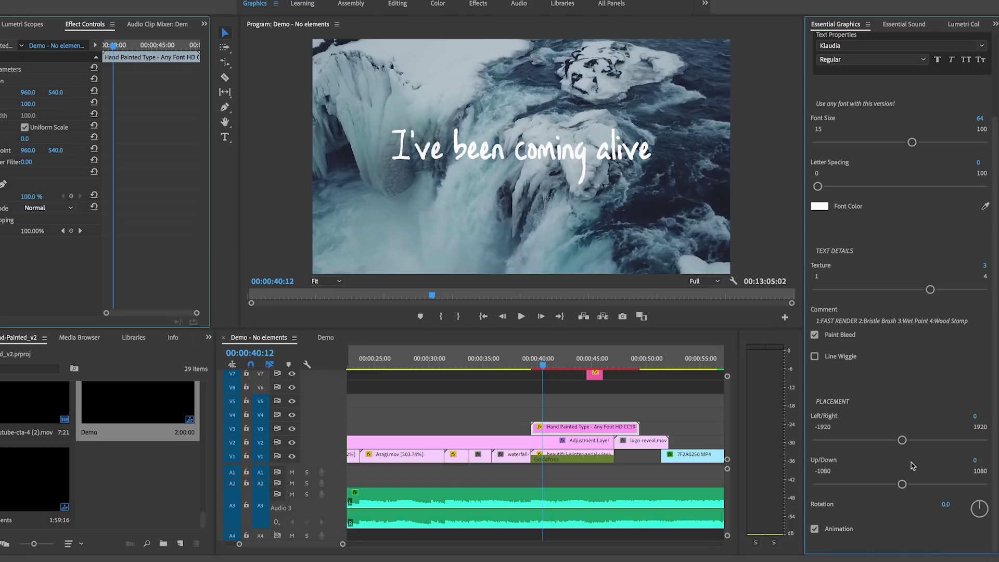
pyautogui.moveTo(902, 485); pyautogui.dragTo(925, 482)
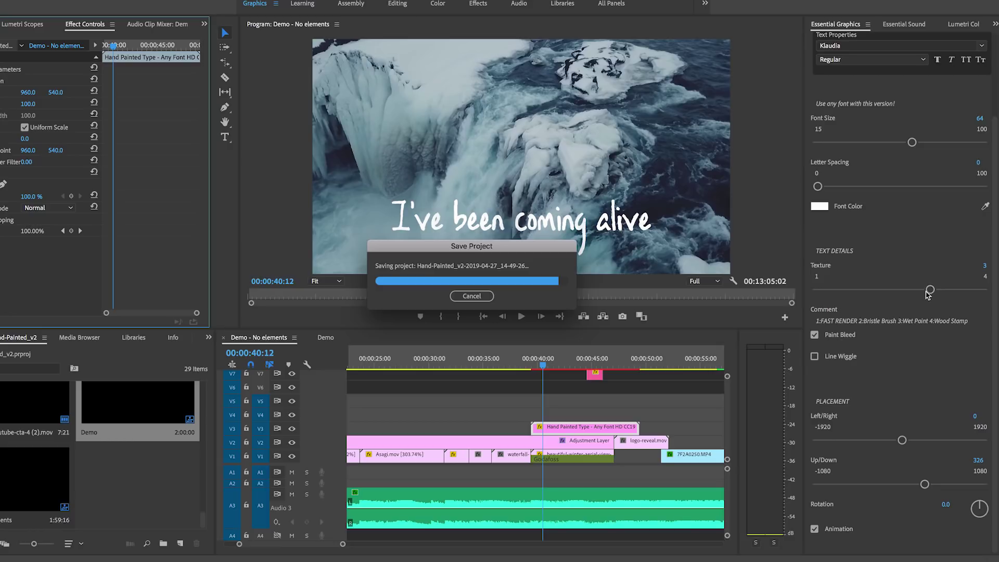
# Set the text's Texture to 1 and examine the lettering at 200% preview magnification at 00:00:40:06.
pyautogui.moveTo(931, 289); pyautogui.dragTo(818, 290)
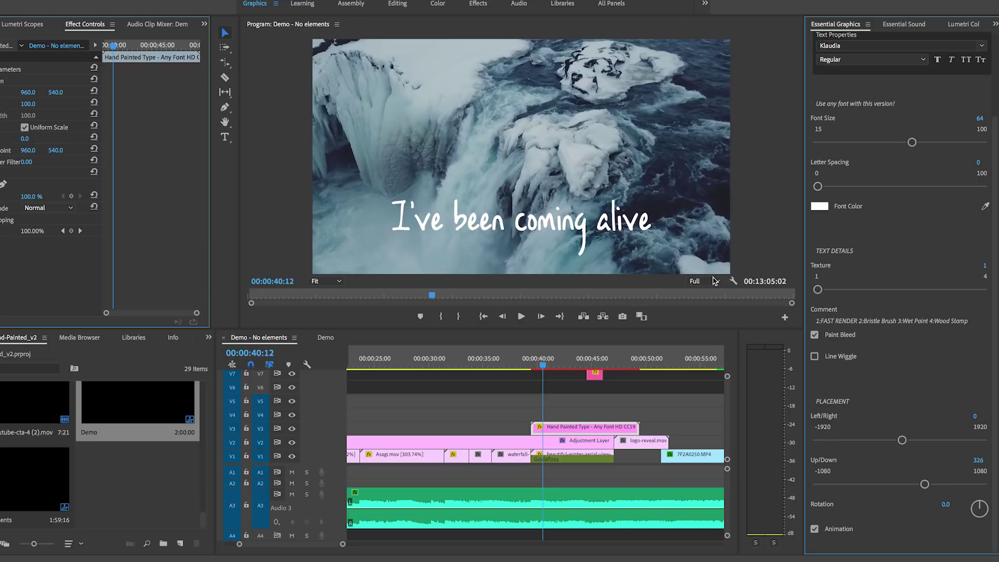
pyautogui.click(327, 281)
pyautogui.click(325, 380)
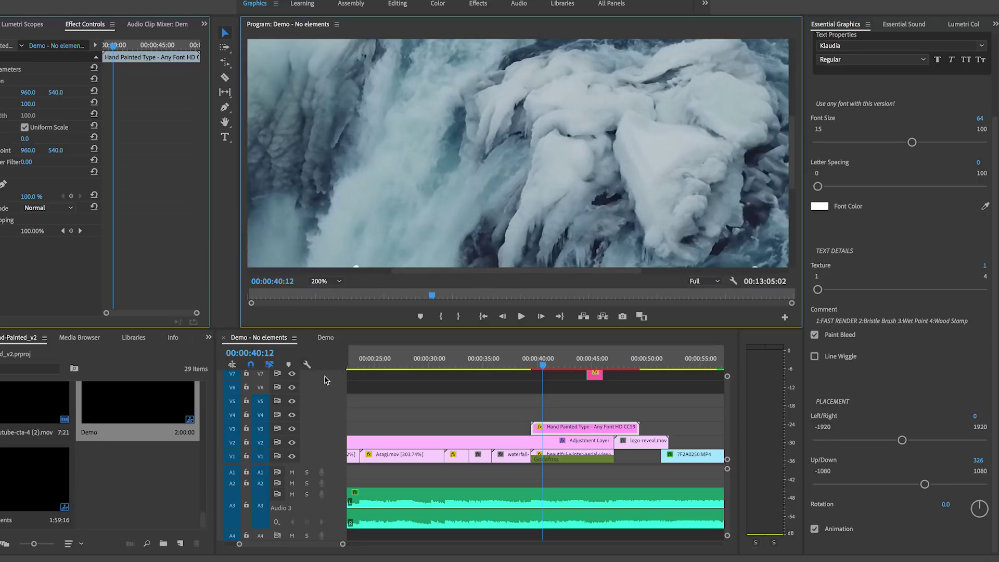
pyautogui.moveTo(791, 156); pyautogui.dragTo(791, 208)
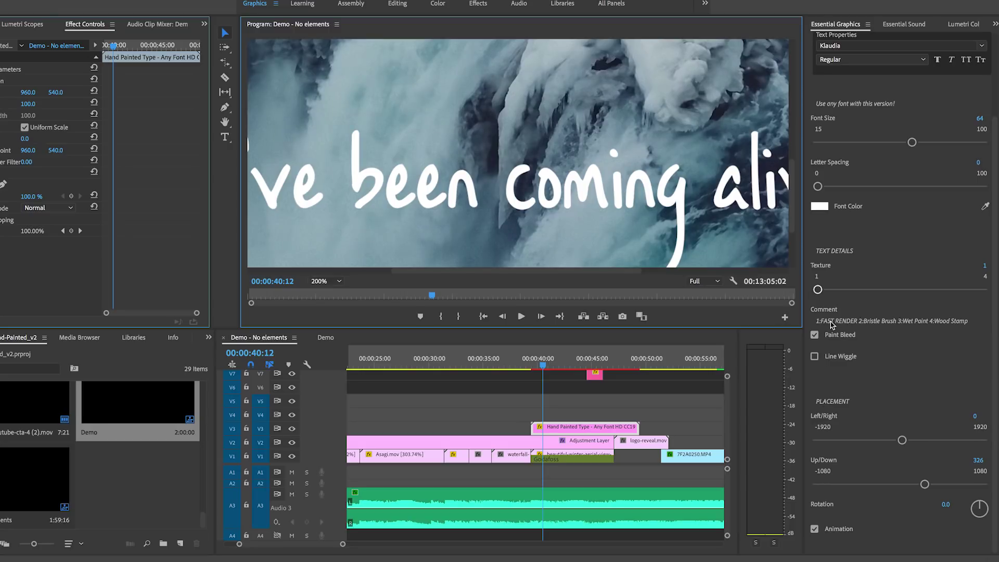
pyautogui.click(542, 367)
pyautogui.moveTo(542, 368); pyautogui.dragTo(540, 368)
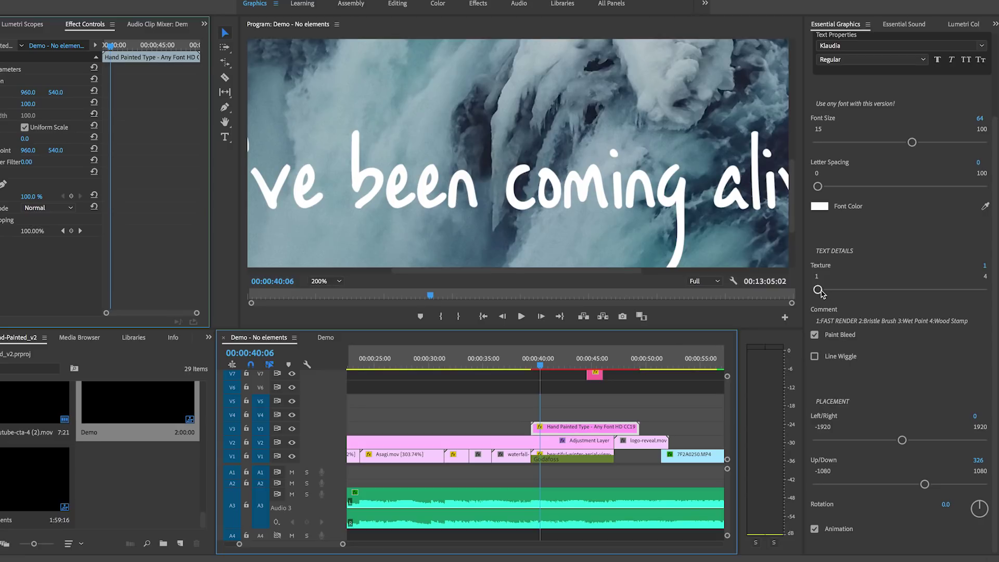
# Try Texture values 2 and 3 on the text, set Texture to 4, and return the preview magnification to Fit.
pyautogui.moveTo(819, 290); pyautogui.dragTo(857, 292)
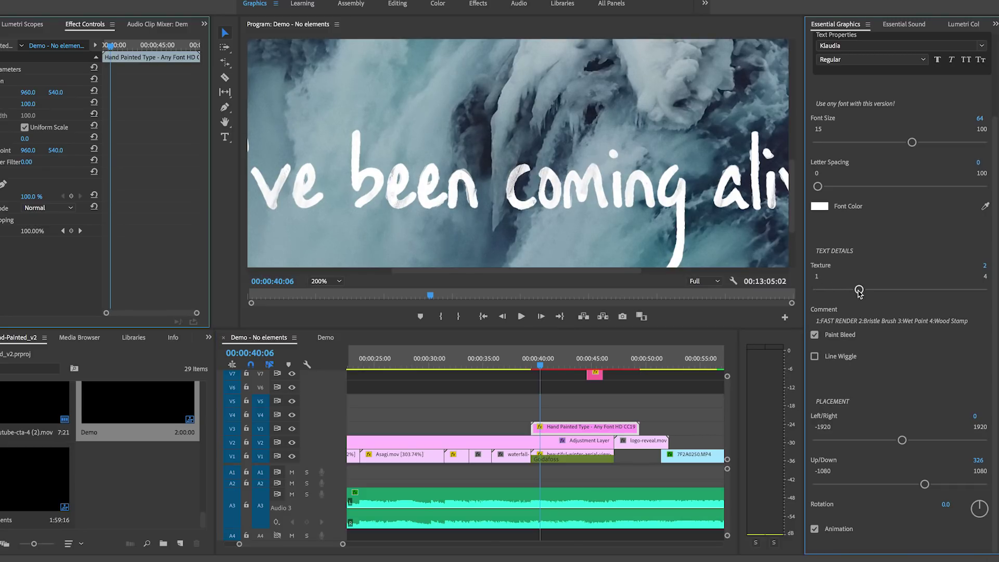
pyautogui.click(816, 336)
pyautogui.moveTo(860, 289); pyautogui.dragTo(905, 291)
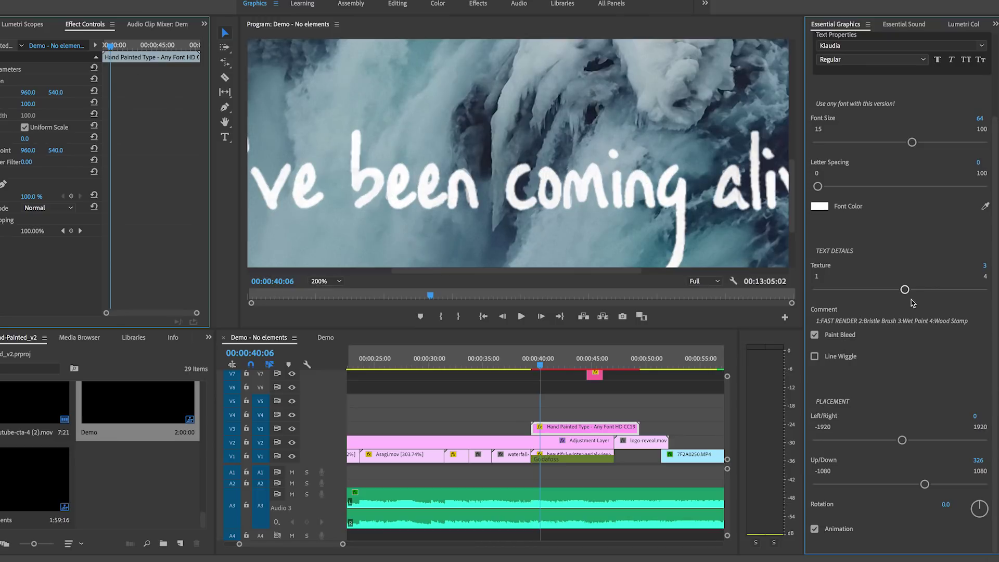
pyautogui.moveTo(905, 289); pyautogui.dragTo(978, 291)
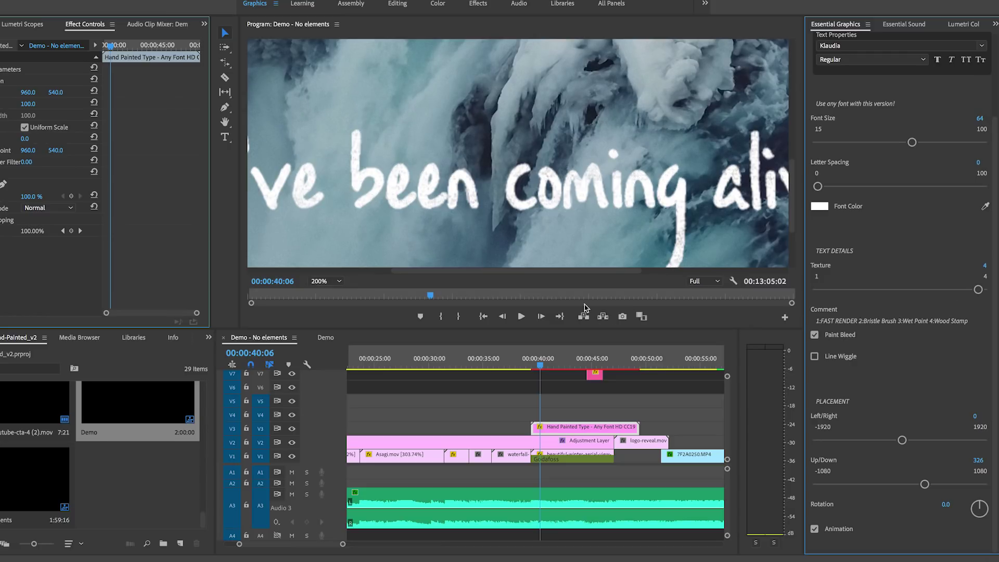
pyautogui.click(332, 282)
pyautogui.click(332, 297)
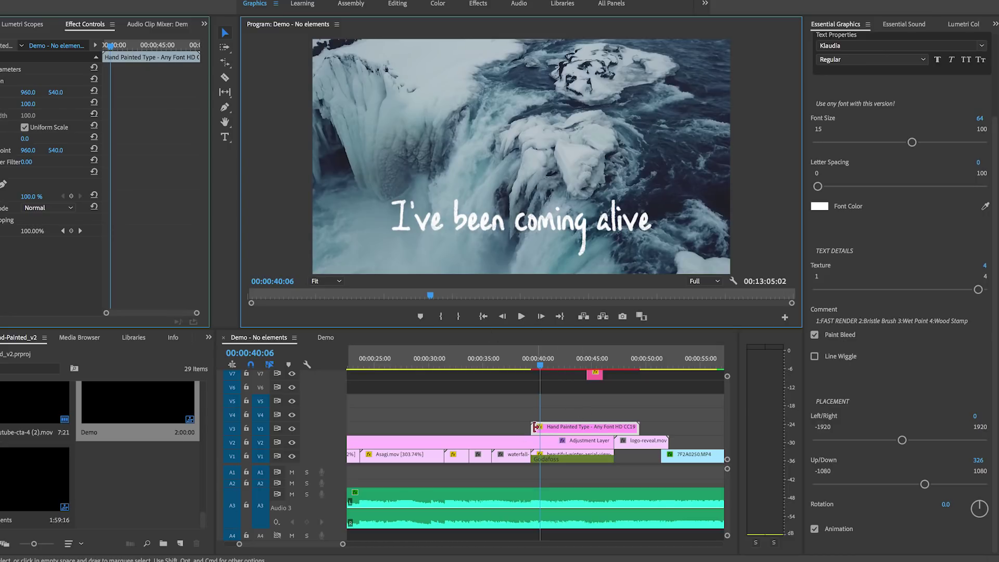
# Apply the Wipe transition to the start of the hand painted type clip on V3 and play back the reveal.
pyautogui.click(208, 339)
pyautogui.click(240, 473)
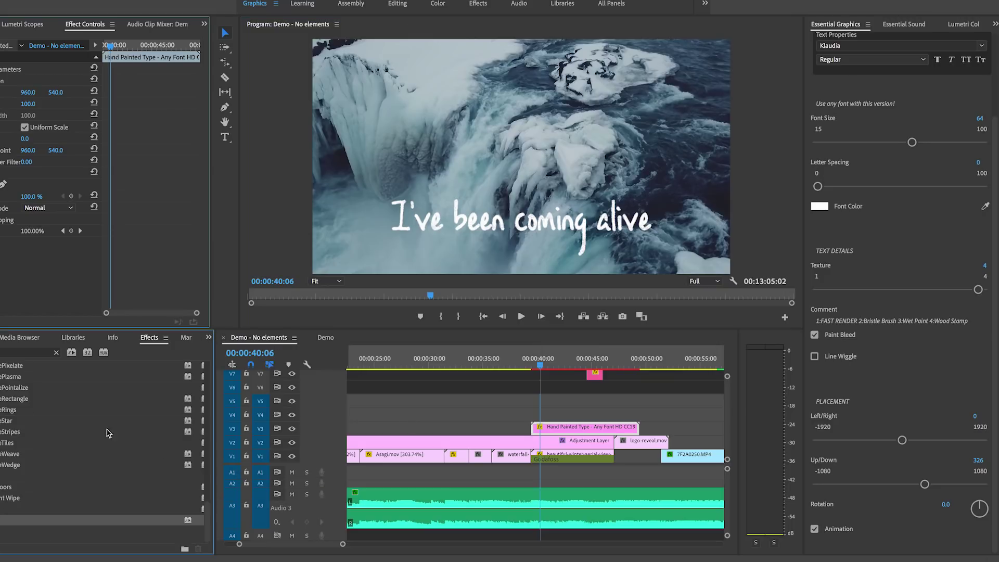
pyautogui.moveTo(16, 519); pyautogui.dragTo(550, 431)
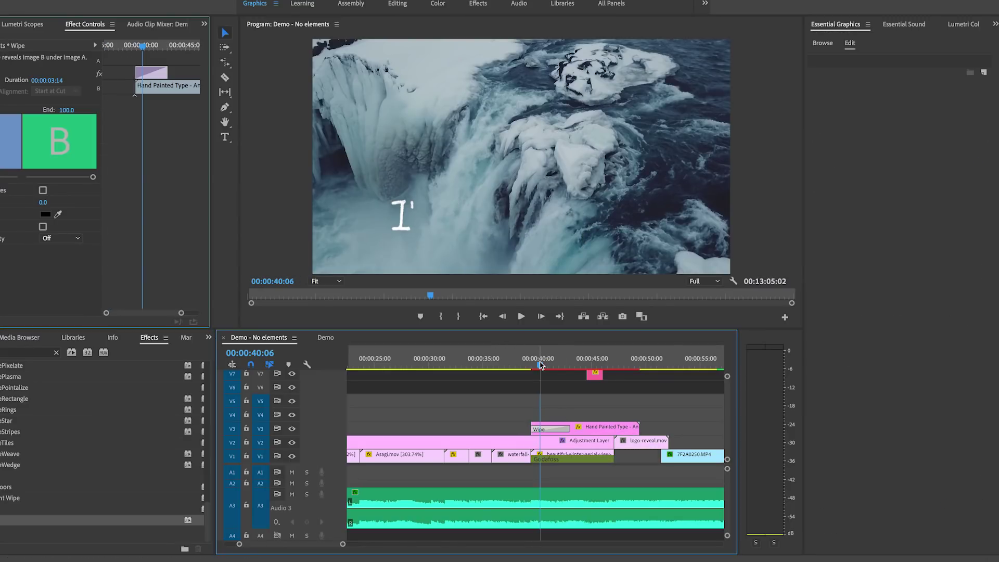
pyautogui.moveTo(538, 366); pyautogui.dragTo(531, 366)
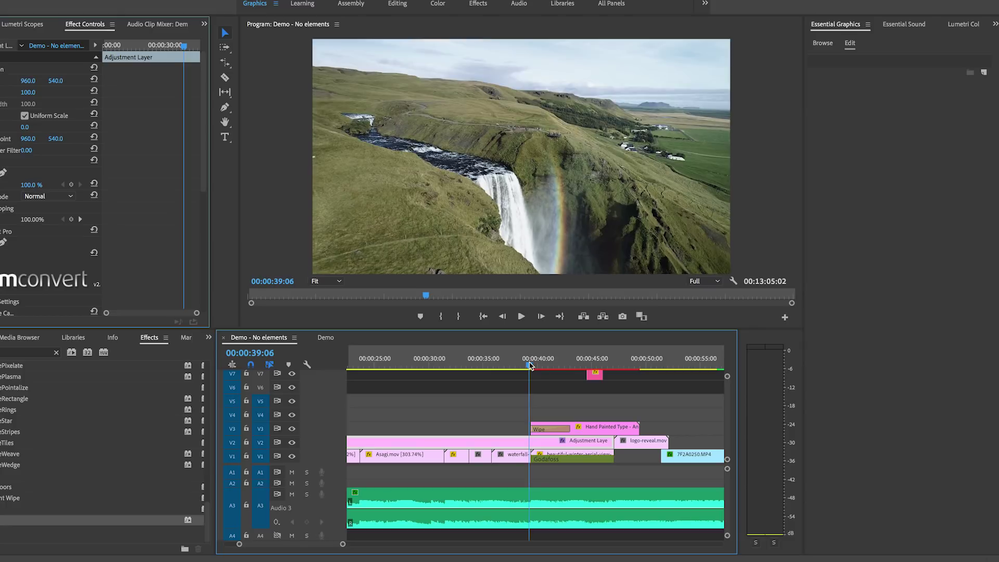
pyautogui.press('space')
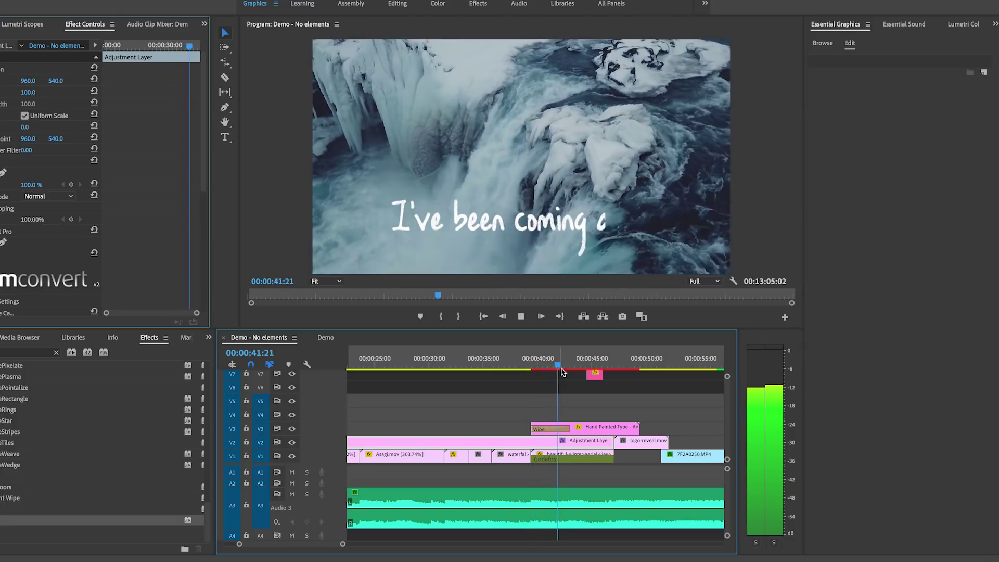
# Shorten the Wipe transition on the hand painted type clip slightly and play back the faster text reveal.
pyautogui.click(584, 431)
pyautogui.moveTo(570, 435); pyautogui.dragTo(566, 436)
pyautogui.click(526, 359)
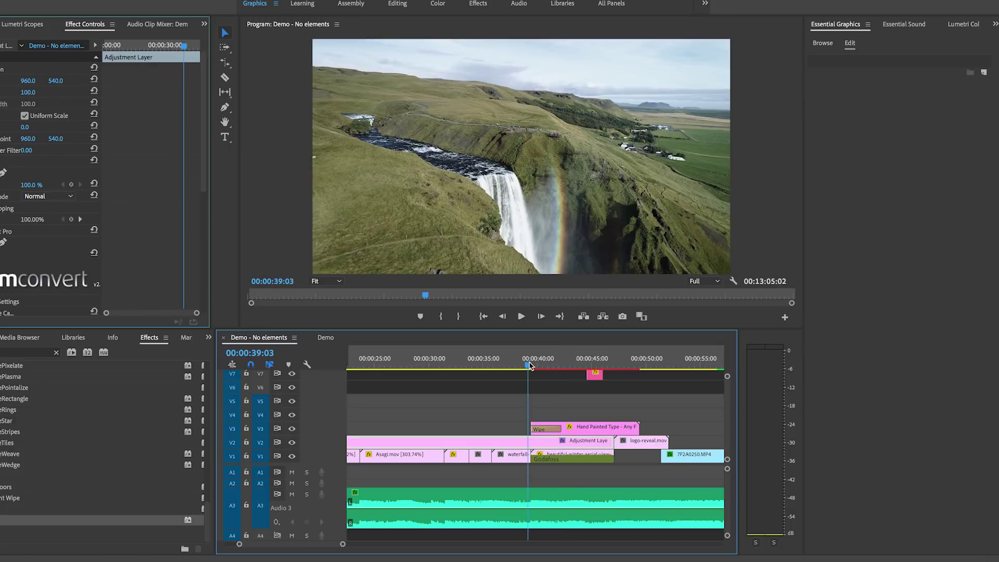
pyautogui.press('space')
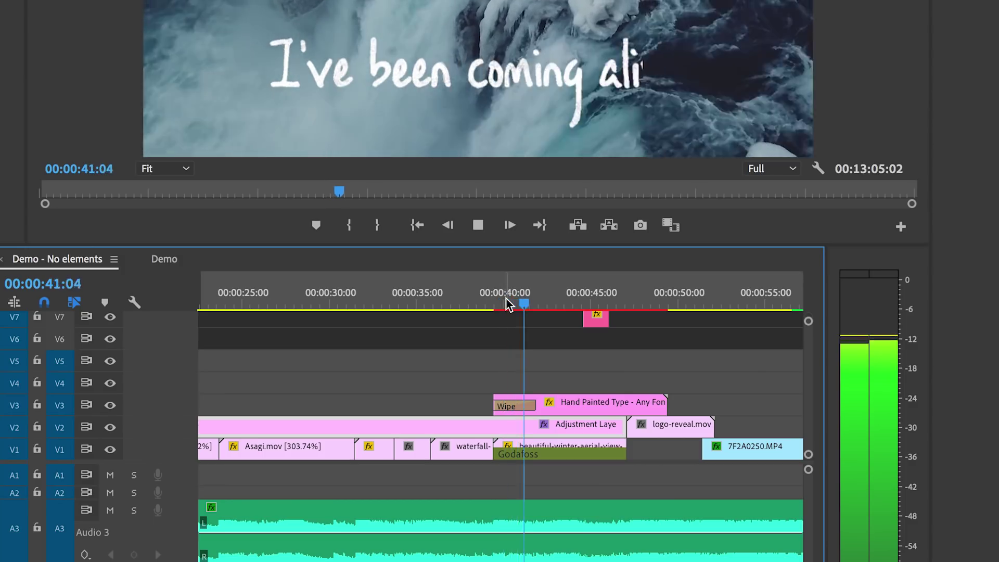
pyautogui.press('space')
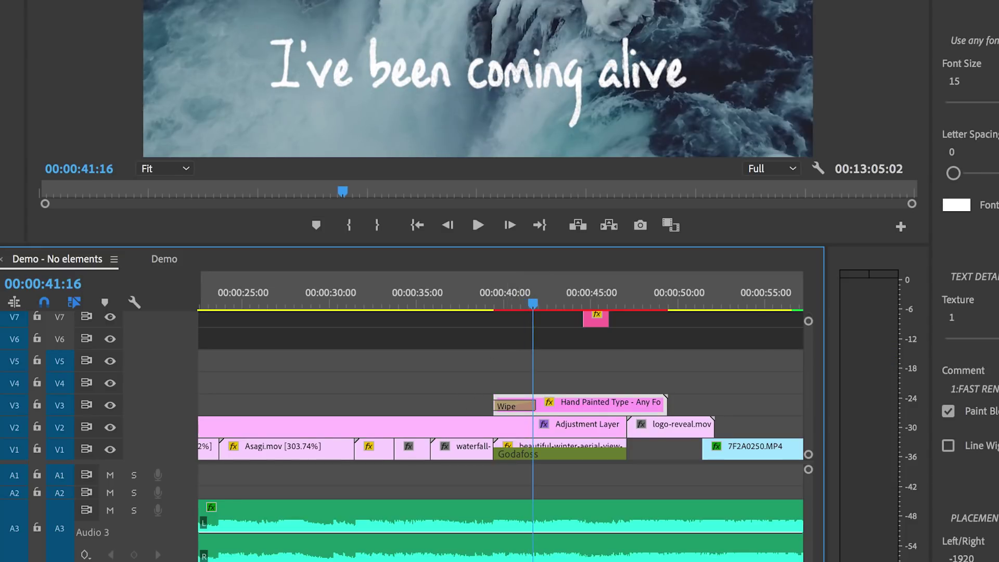
pyautogui.press('=')
pyautogui.moveTo(510, 307); pyautogui.dragTo(491, 308)
pyautogui.press('space')
pyautogui.press('space')
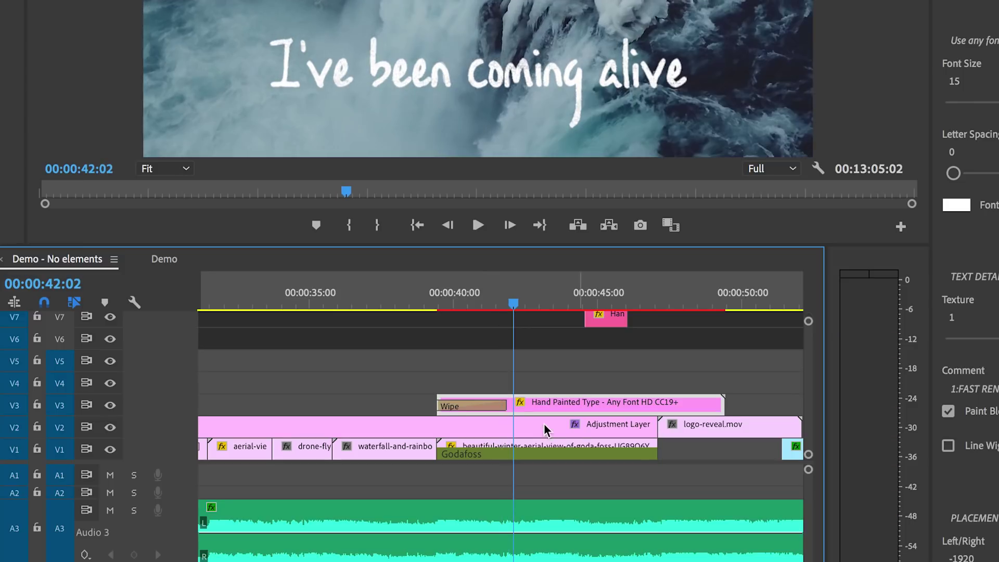
# Trim the end of the hand painted type clip on V3 to 00:00:41:21, where its Wipe reveal finishes.
pyautogui.press('Left')
pyautogui.press('Left')
pyautogui.press('Left')
pyautogui.press('Left')
pyautogui.press('Left')
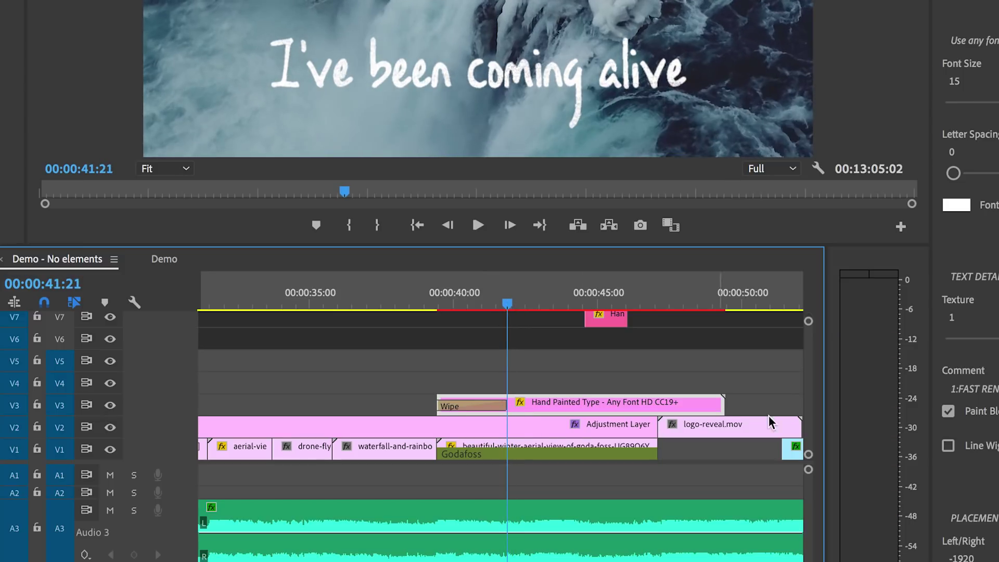
pyautogui.moveTo(724, 406); pyautogui.dragTo(508, 409)
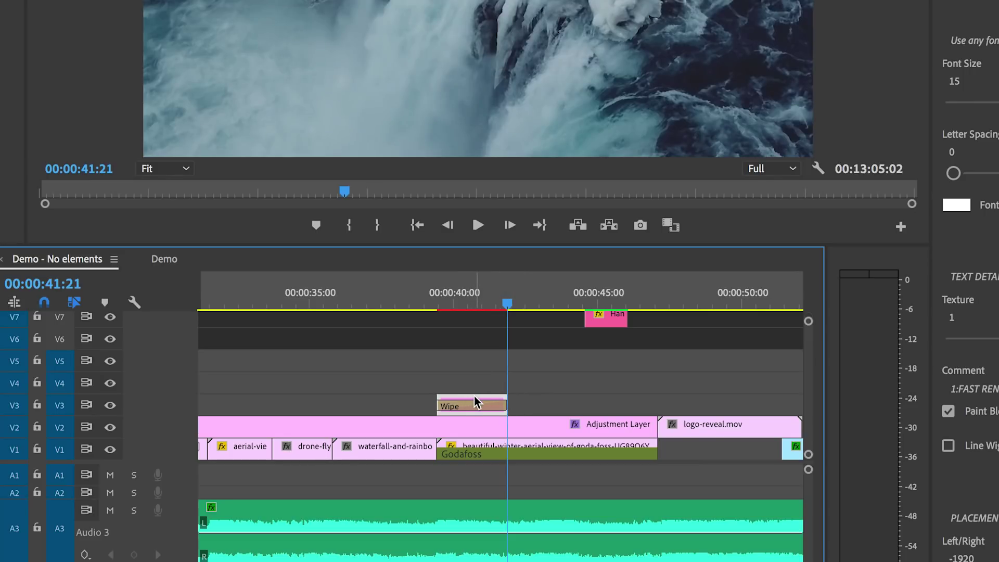
# Duplicate the trimmed hand painted type clip onto V4 directly after the V3 clip and play back the sequence from 00:00:39:09.
pyautogui.moveTo(475, 401)
pyautogui.mouseDown()
pyautogui.moveTo(475, 383)
pyautogui.moveTo(541, 386)
pyautogui.mouseUp()
pyautogui.moveTo(500, 305); pyautogui.dragTo(437, 308)
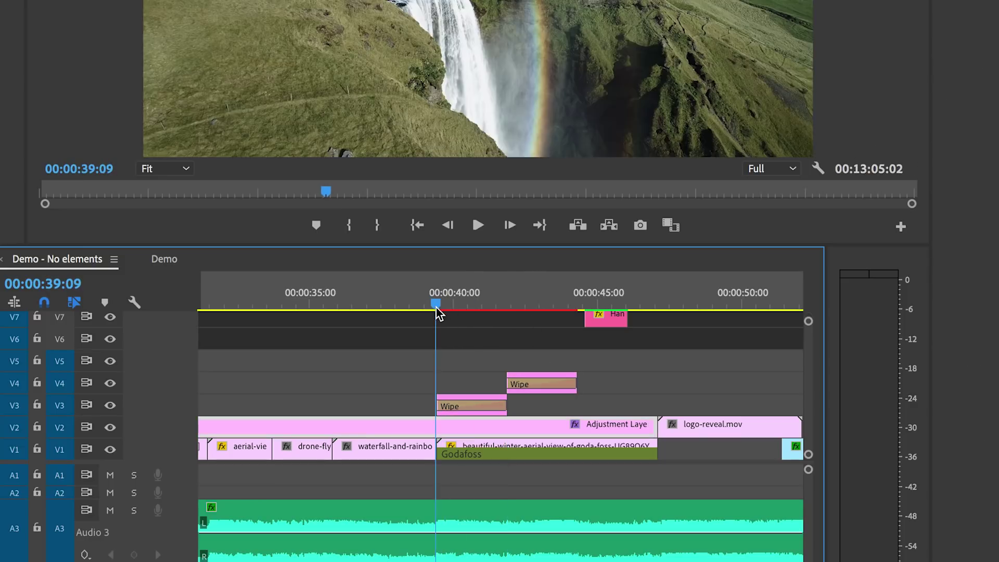
pyautogui.press('space')
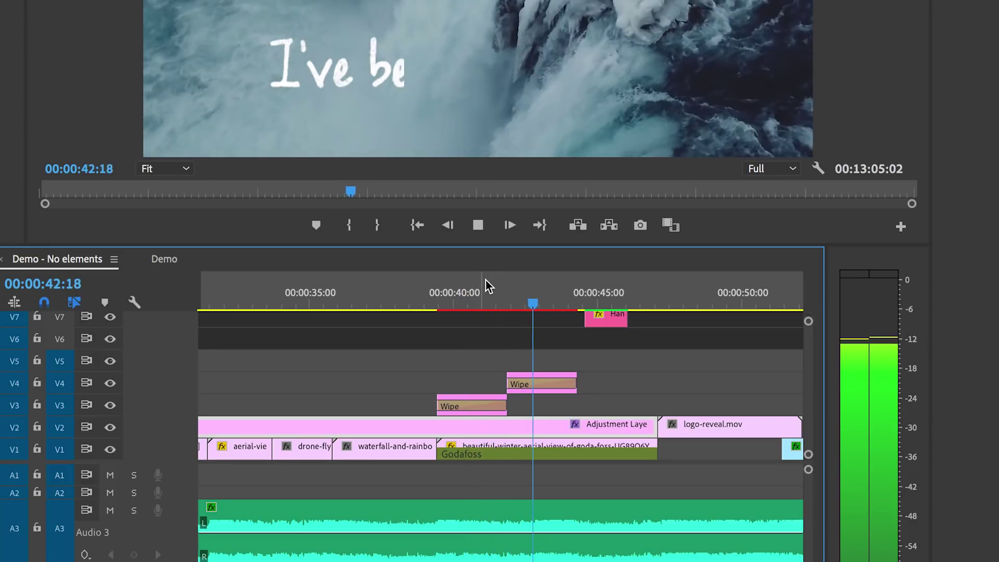
pyautogui.press('space')
# Move the V4 text clip slightly earlier to start at 00:00:41:14, overlapping the V3 clip, and play back the join.
pyautogui.moveTo(526, 305); pyautogui.dragTo(500, 306)
pyautogui.moveTo(529, 384); pyautogui.dragTo(510, 379)
pyautogui.press('space')
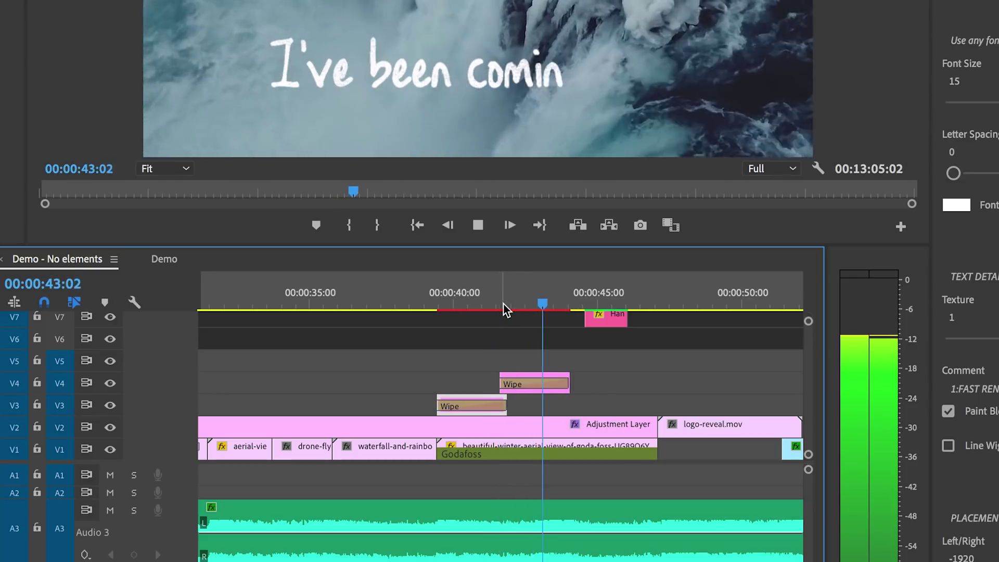
# Trim the end of the hand painted type clip on V4 to 00:00:43:21.
pyautogui.click(565, 384)
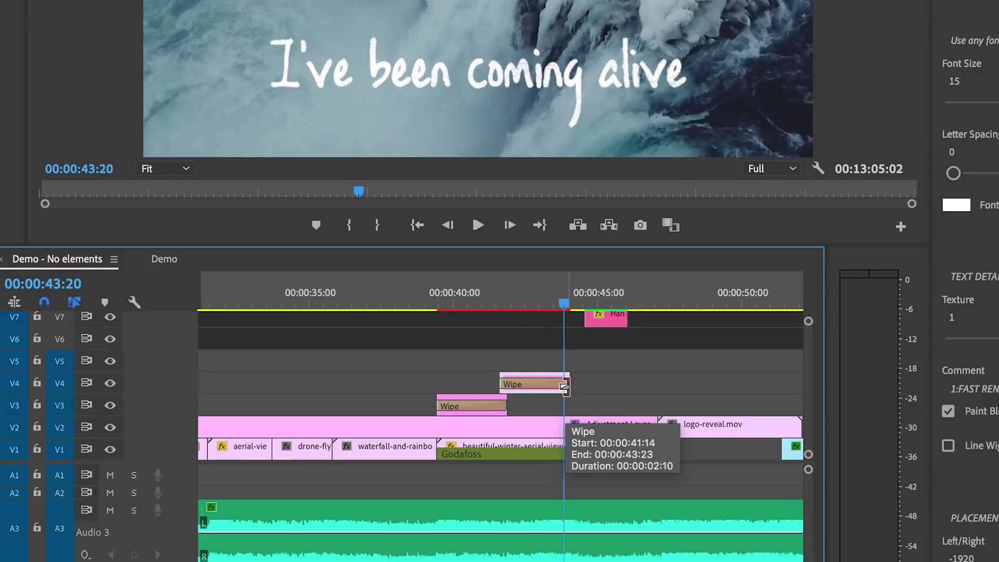
pyautogui.press('Right')
pyautogui.press('Right')
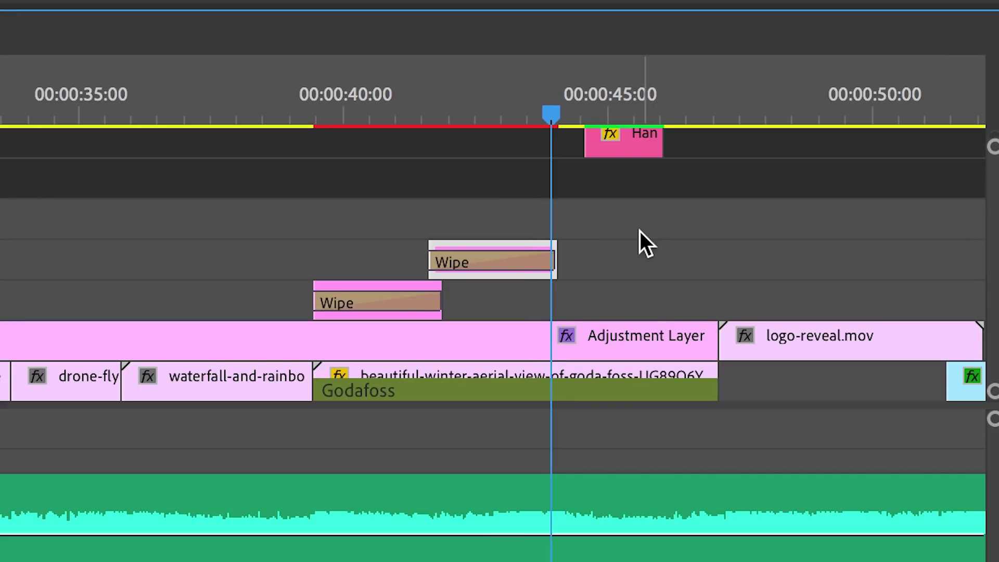
pyautogui.moveTo(568, 245); pyautogui.dragTo(560, 244)
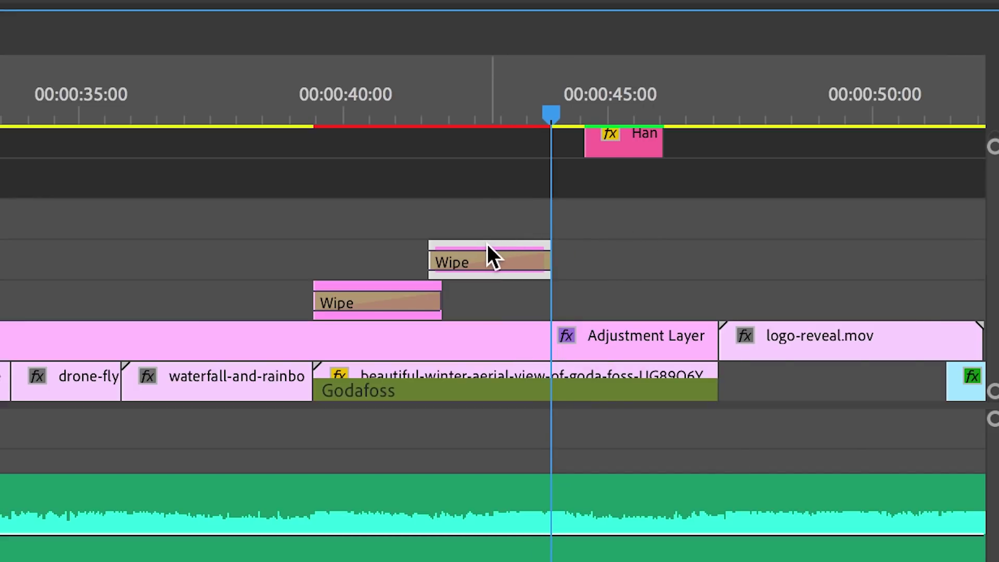
# Duplicate the V4 text clip onto V5 right after it, without the Wipe transition, and change its source text to "again".
pyautogui.moveTo(487, 245)
pyautogui.mouseDown()
pyautogui.moveTo(492, 209)
pyautogui.moveTo(605, 215)
pyautogui.moveTo(591, 225)
pyautogui.moveTo(591, 217)
pyautogui.mouseUp()
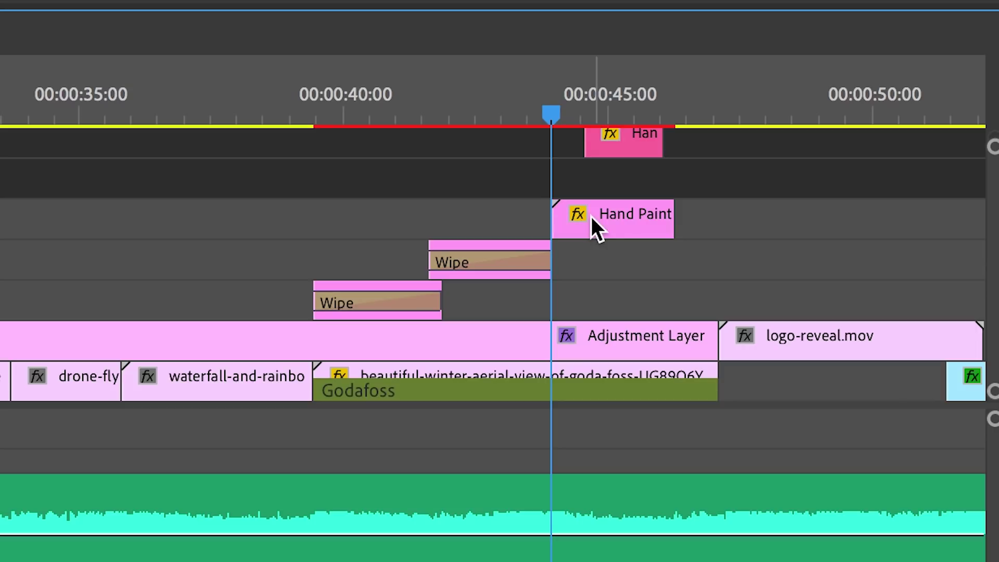
pyautogui.click(586, 363)
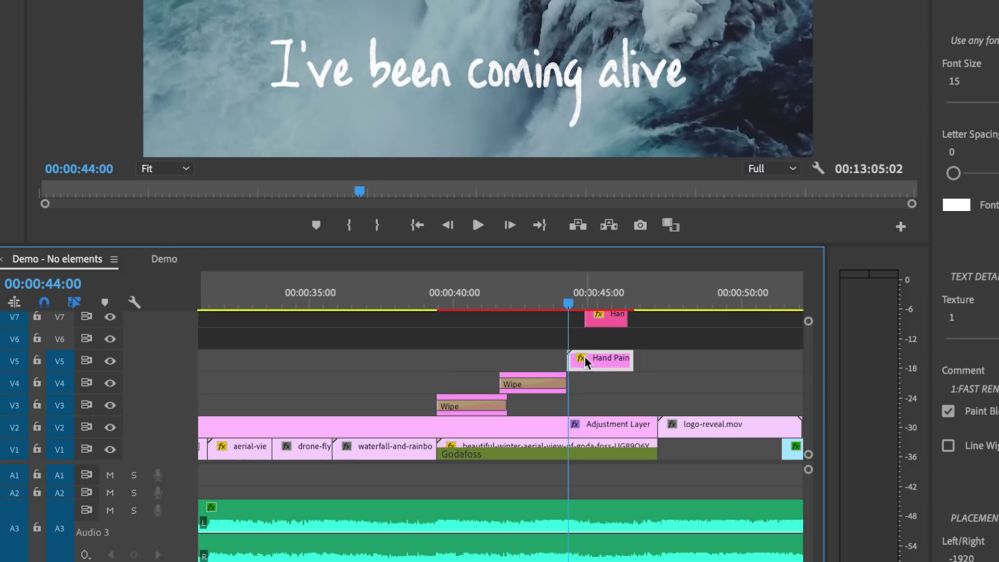
pyautogui.write('d')
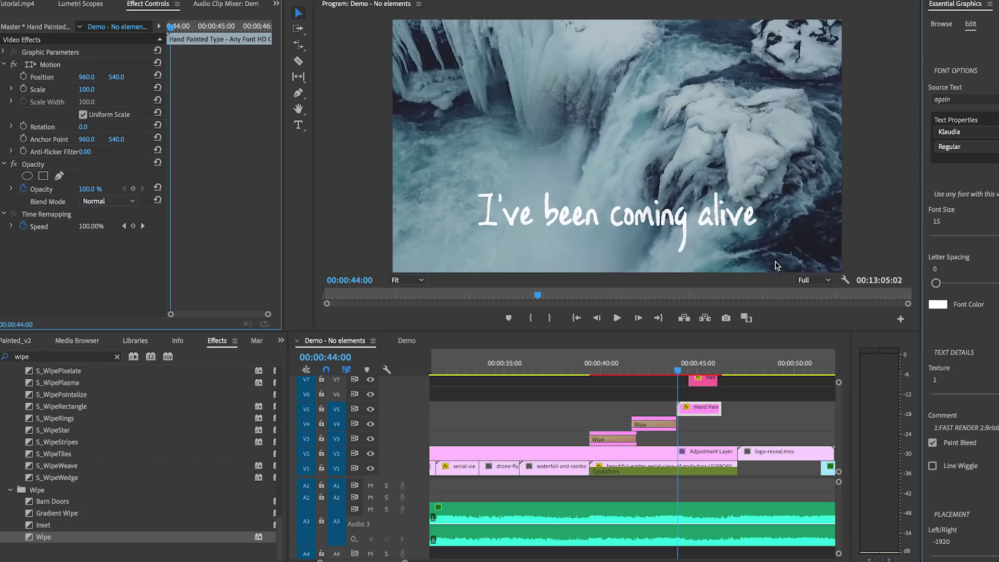
# Raise the "again" text toward the middle of the frame by setting its vertical Position to 278.
pyautogui.click(682, 361)
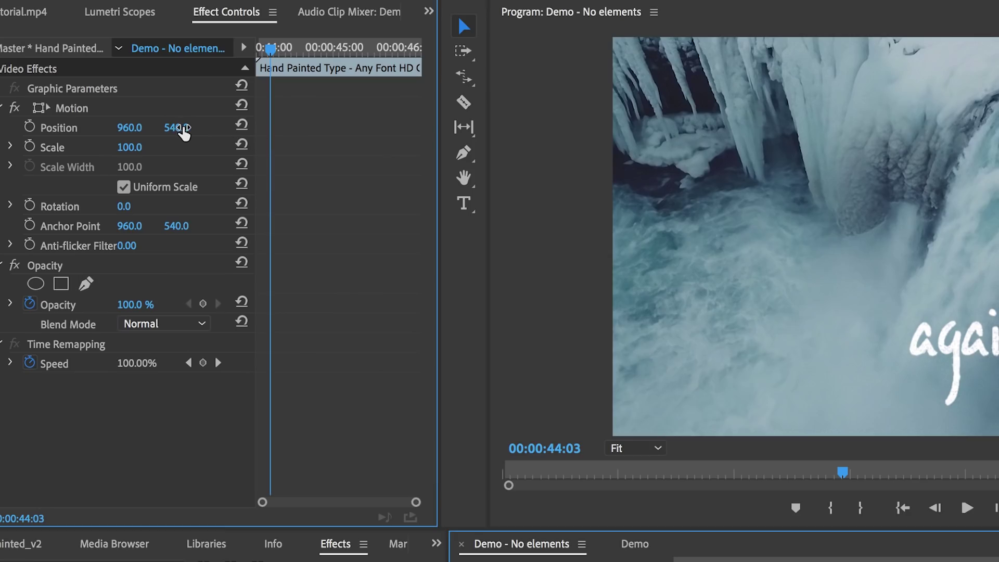
pyautogui.moveTo(119, 77); pyautogui.dragTo(94, 77)
pyautogui.moveTo(177, 127); pyautogui.dragTo(132, 128)
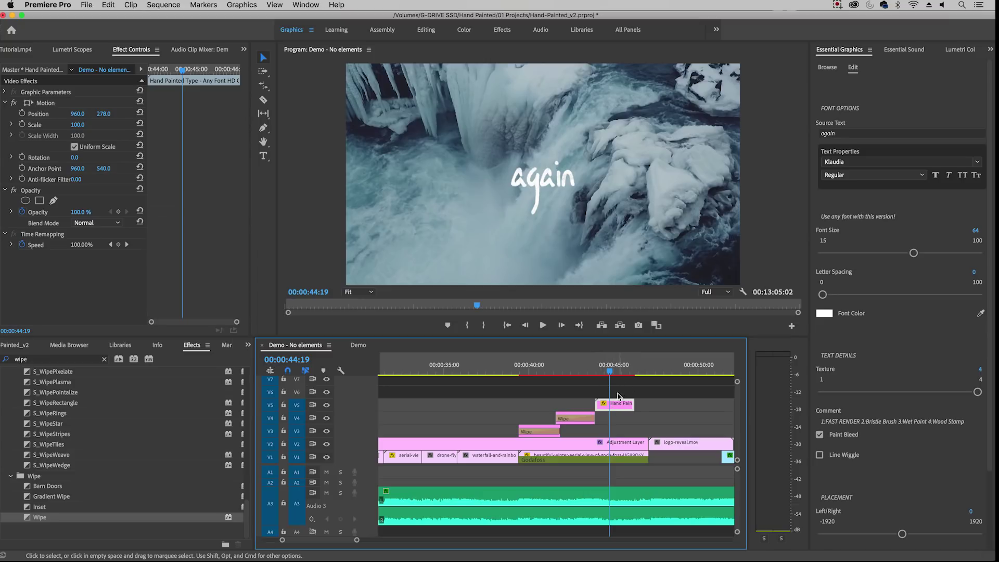
# Duplicate the hand painted elements clip at 00:00:12:13 on V4 onto V6, above the "again" text clip.
pyautogui.press('-')
pyautogui.press('-')
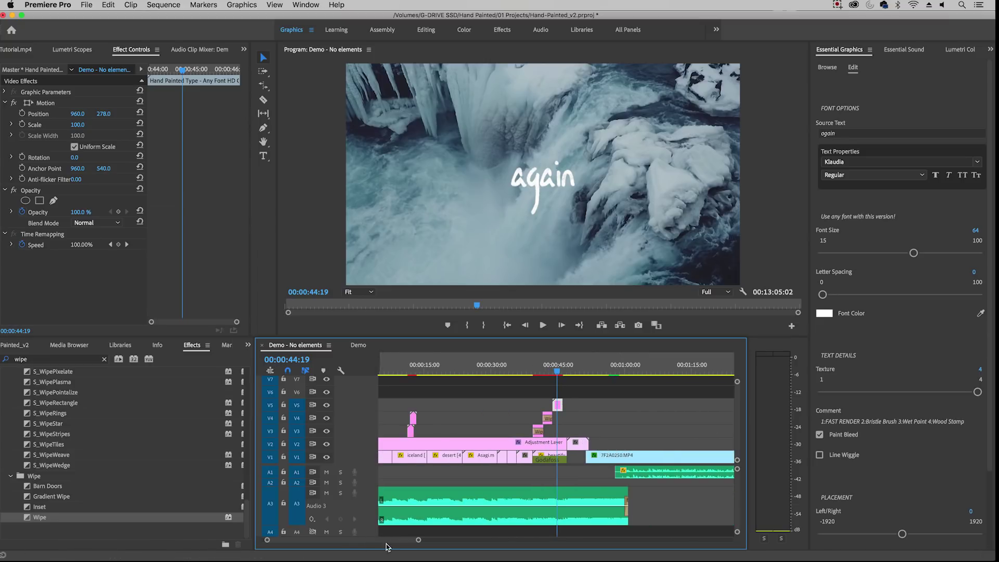
pyautogui.click(413, 370)
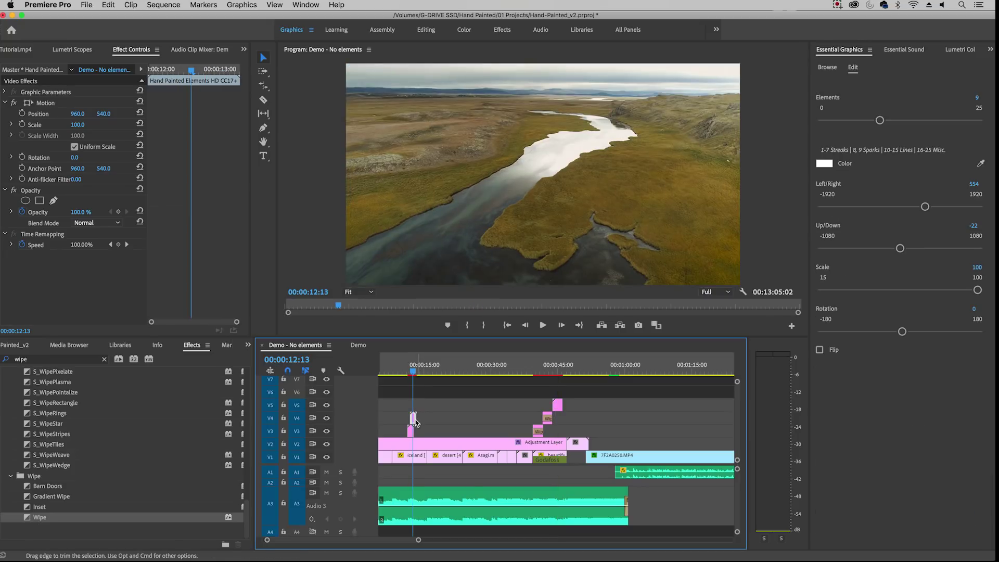
pyautogui.moveTo(414, 421); pyautogui.dragTo(566, 393)
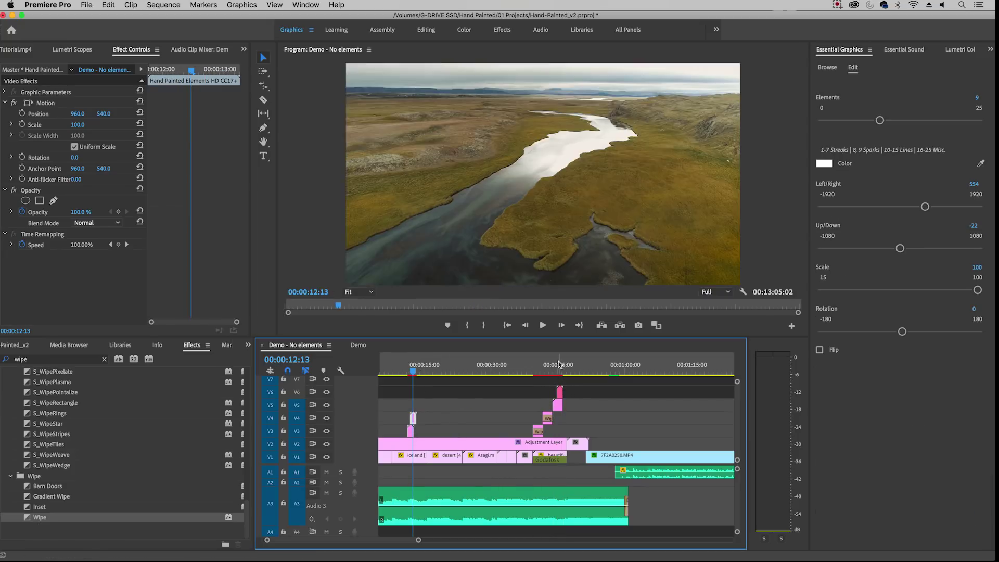
# Change the V6 hand painted element to number 22, checking it around 00:00:45:06.
pyautogui.press('Left')
pyautogui.press('Left')
pyautogui.press('Left')
pyautogui.press('Left')
pyautogui.press('Left')
pyautogui.press('Left')
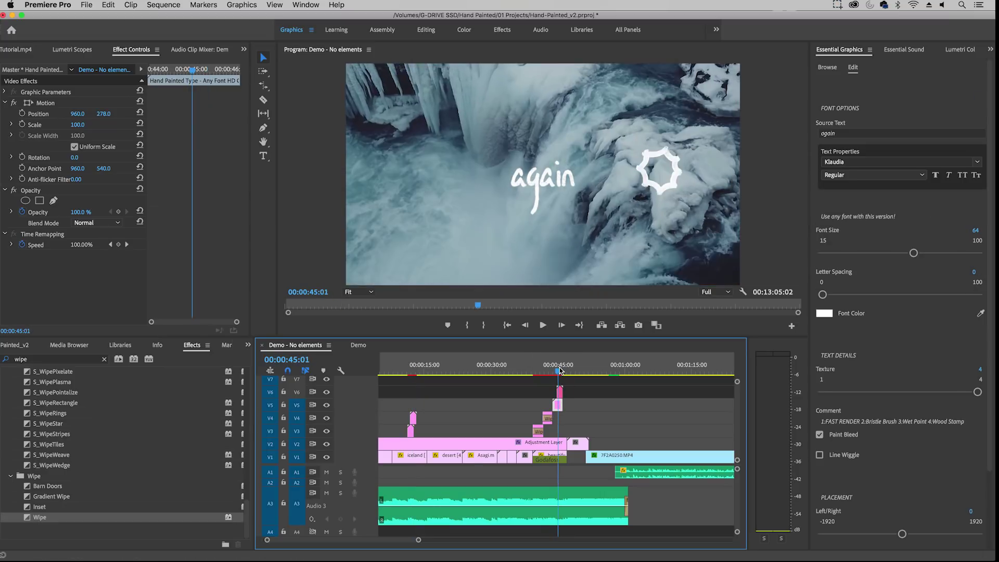
pyautogui.click(560, 397)
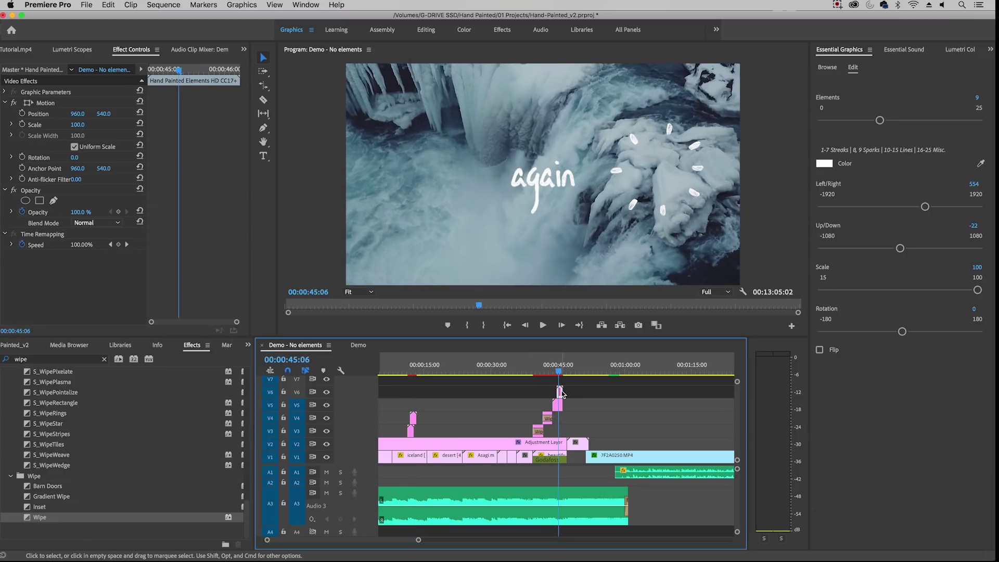
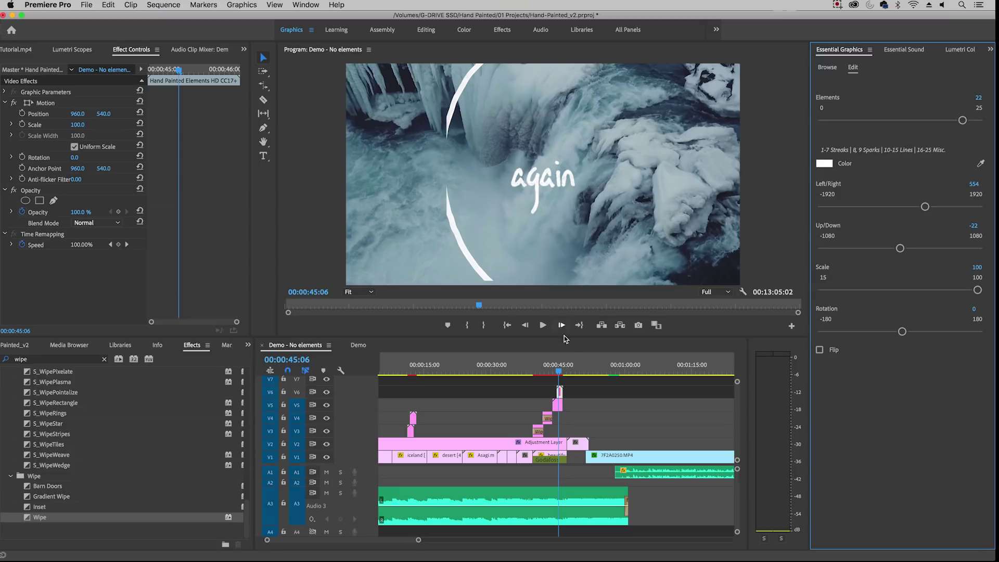
# Centre the painted circle on V6 horizontally around "again" by setting its Left/Right value to 13.
pyautogui.moveTo(559, 373); pyautogui.dragTo(559, 375)
pyautogui.click(560, 391)
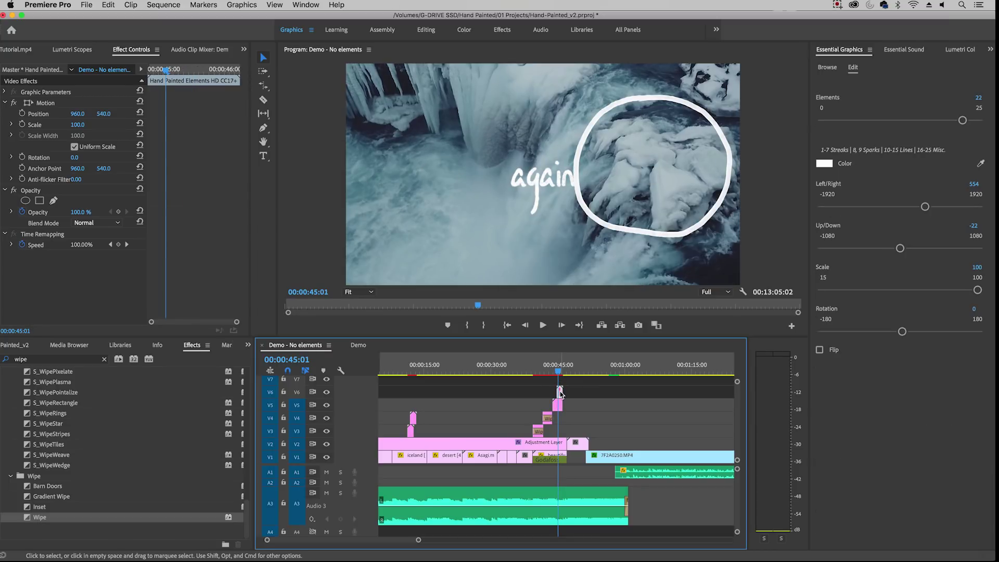
pyautogui.moveTo(925, 207); pyautogui.dragTo(901, 210)
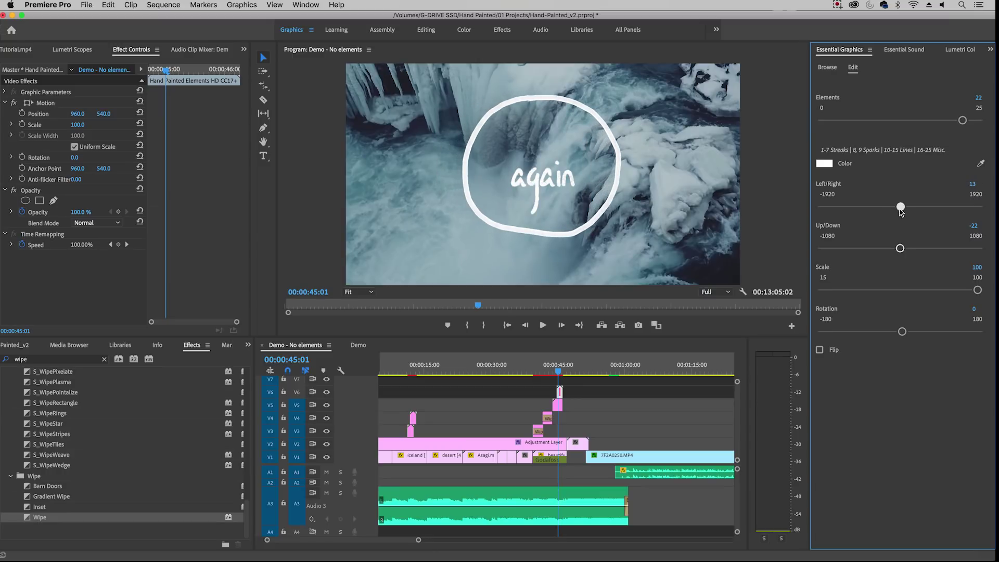
# Move the painted circle clip on V6 so it starts together with the "again" clip on V5.
pyautogui.moveTo(418, 540); pyautogui.dragTo(349, 540)
pyautogui.moveTo(565, 394); pyautogui.dragTo(538, 372)
pyautogui.click(524, 365)
# Set the painted circle's Up/Down value to 43 and play back its animation around the word "again".
pyautogui.click(544, 391)
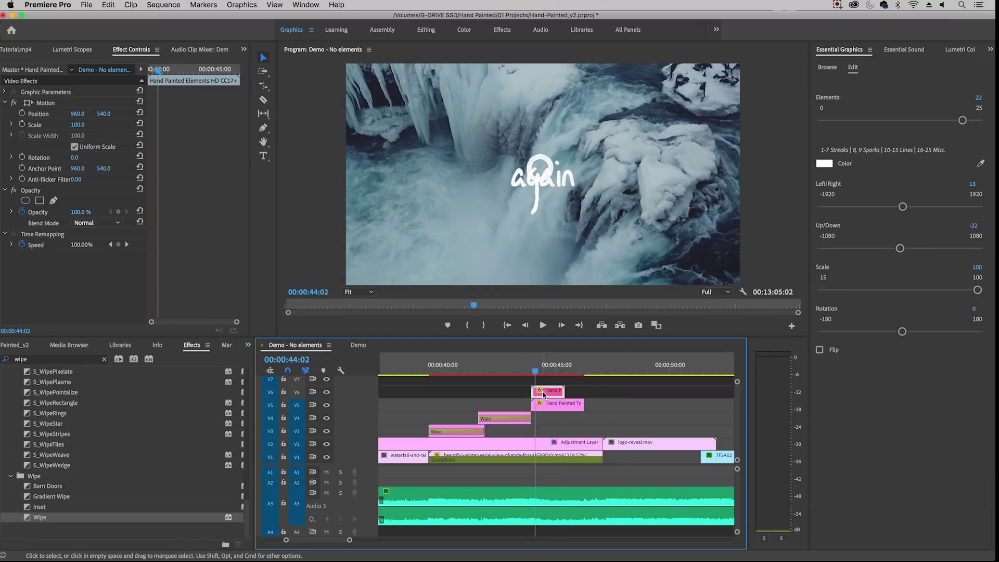
pyautogui.moveTo(901, 248); pyautogui.dragTo(904, 249)
pyautogui.click(541, 404)
pyautogui.press('space')
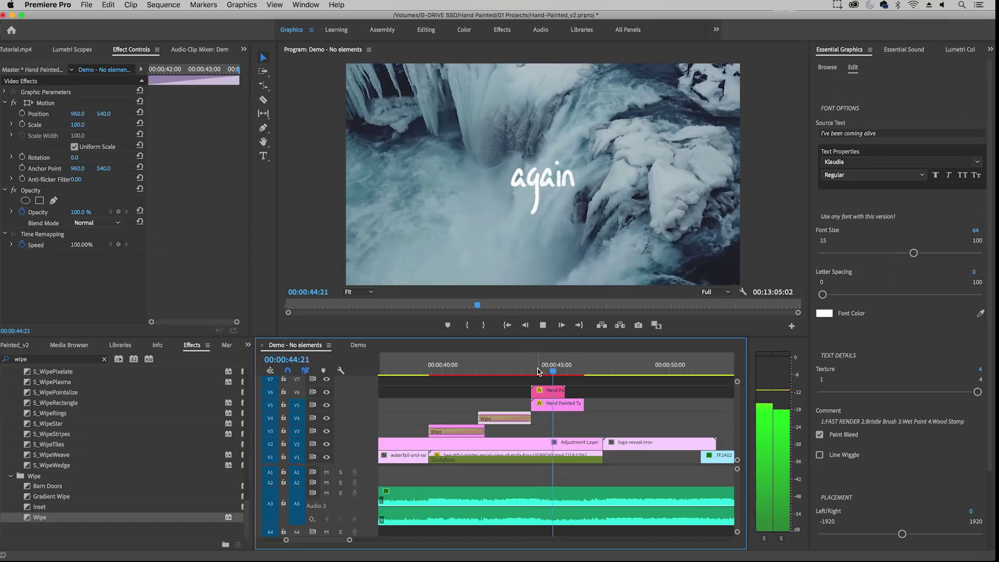
pyautogui.press('space')
# Duplicate the painted circle clip onto V7, with its end aligned to the end of the "again" clip.
pyautogui.scroll(1, 549, 425)
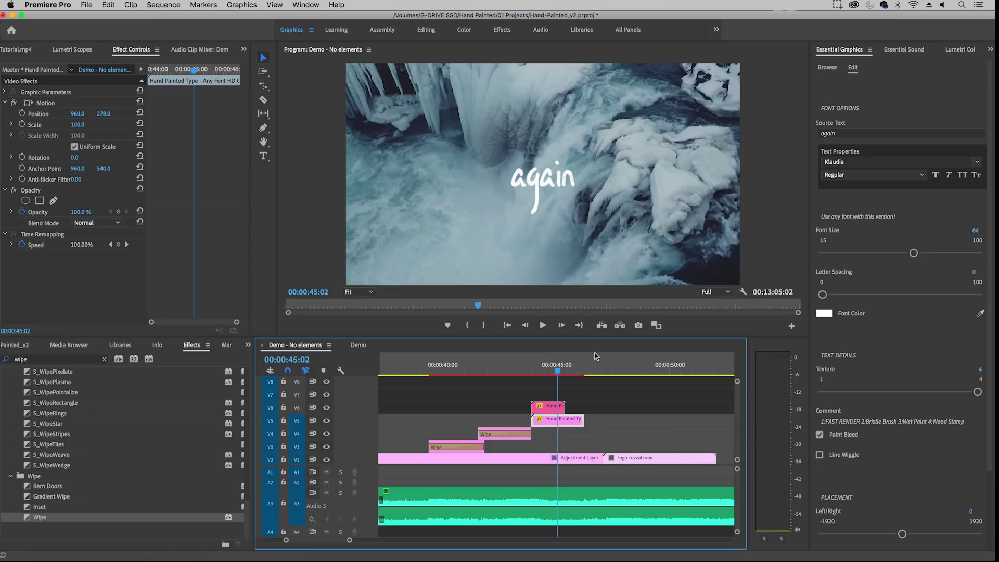
pyautogui.click(555, 411)
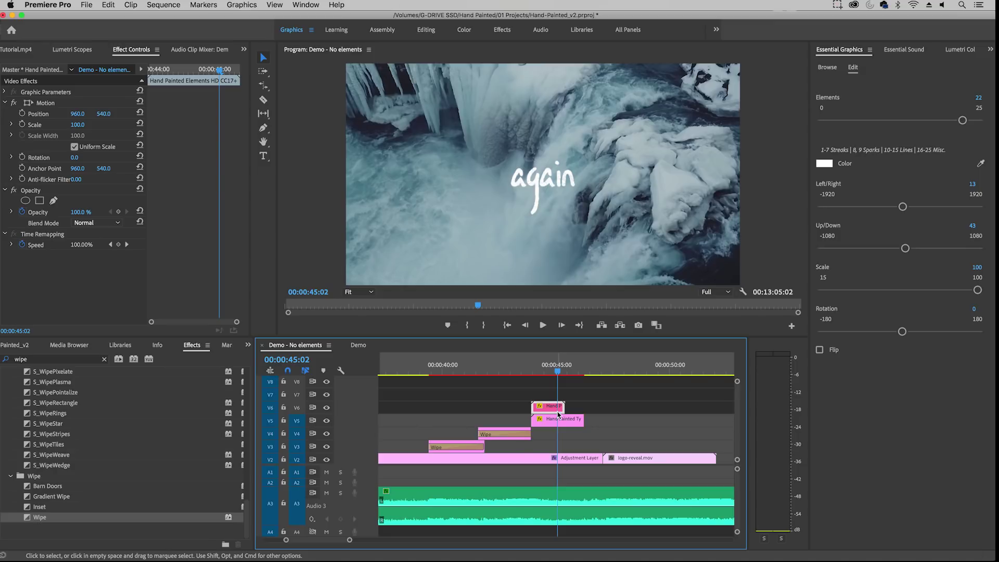
pyautogui.moveTo(555, 410); pyautogui.dragTo(568, 397)
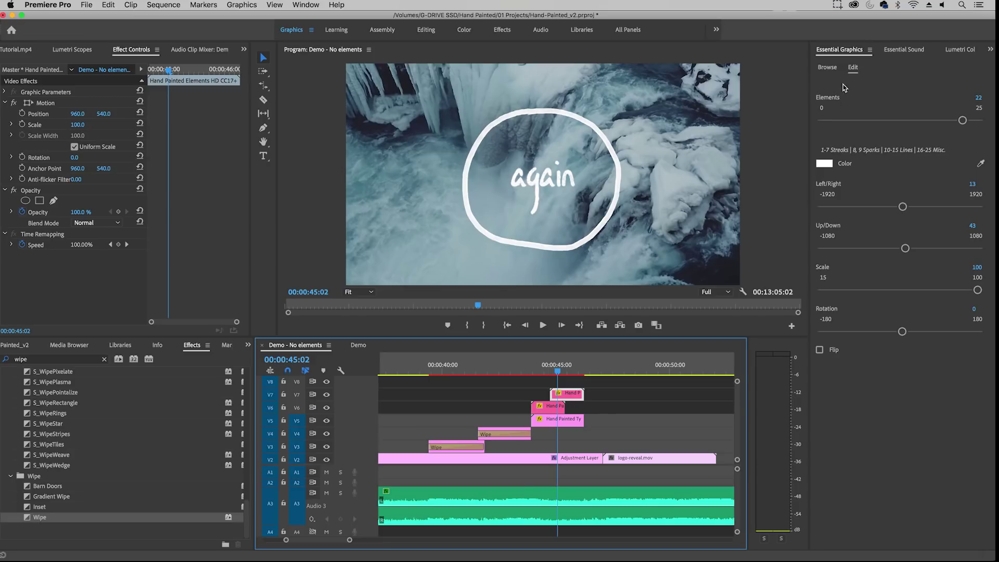
# Set the V7 copy to element 7 with an Up/Down value of -304 and play back the combined animation.
pyautogui.click(979, 98)
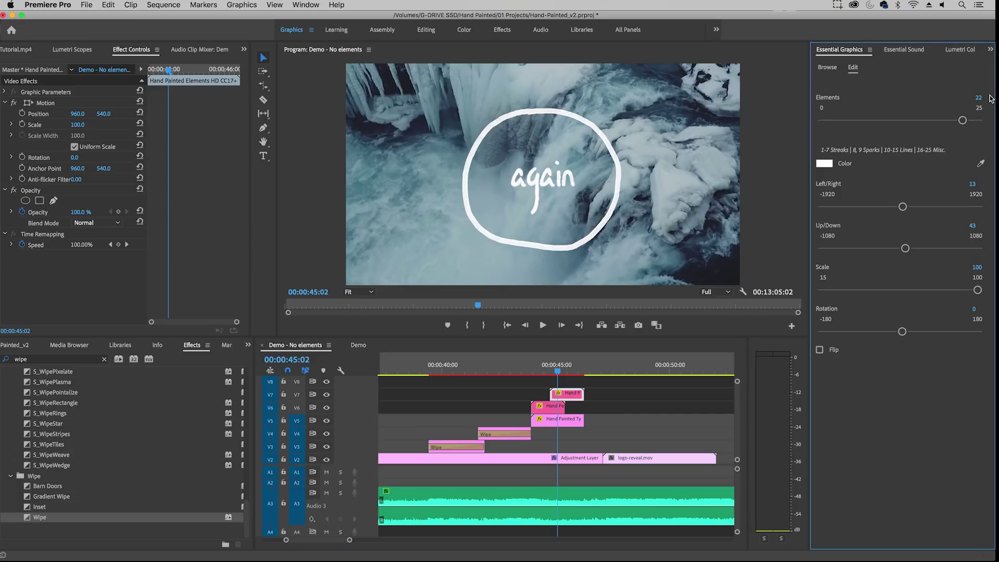
pyautogui.write('7')
pyautogui.press('Return')
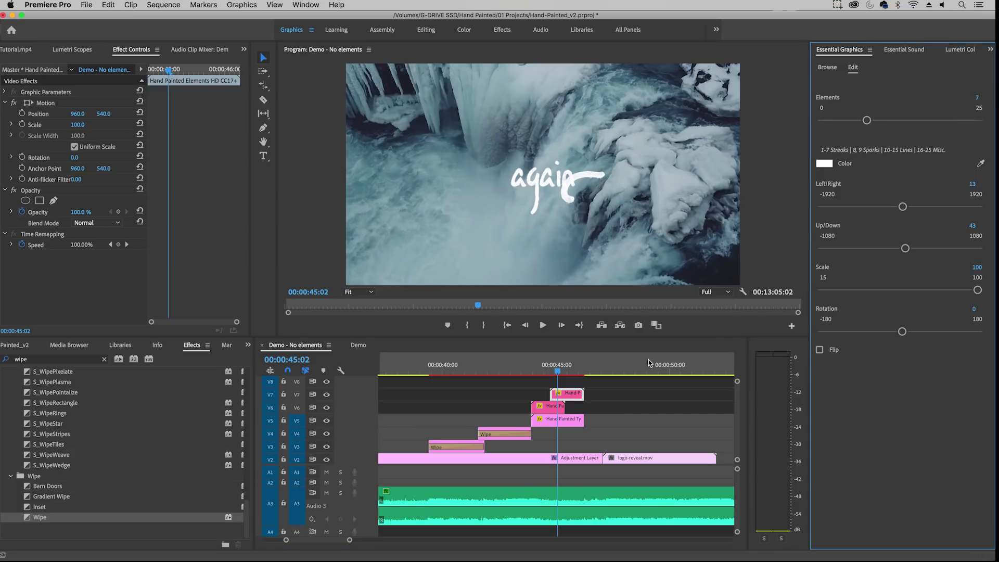
pyautogui.moveTo(906, 250); pyautogui.dragTo(877, 254)
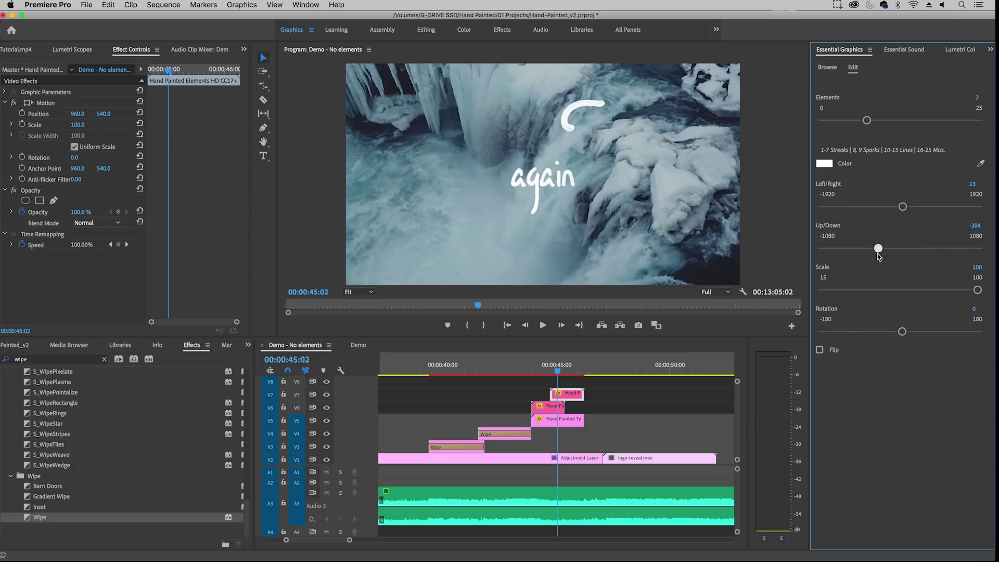
pyautogui.click(541, 364)
pyautogui.press('space')
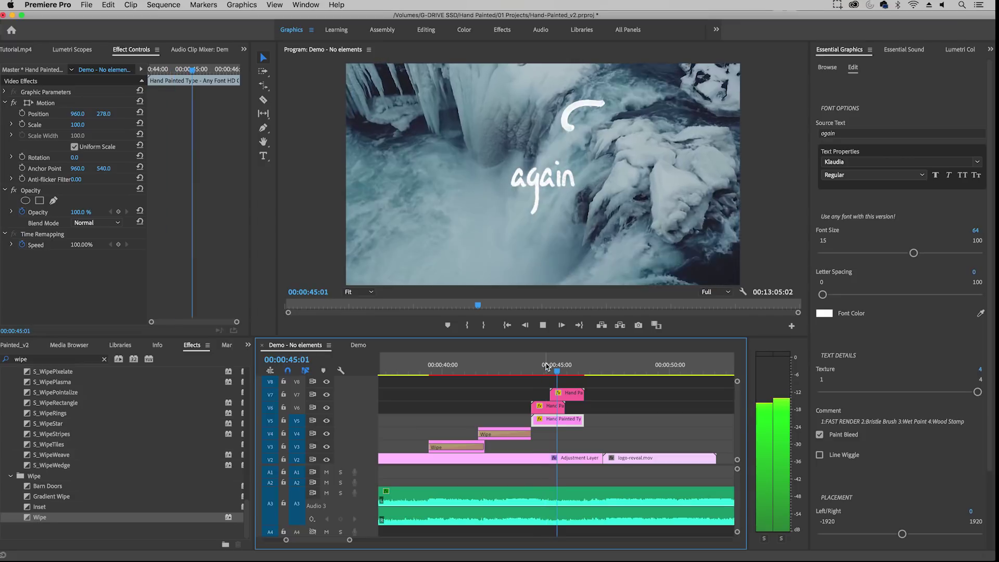
pyautogui.press('space')
pyautogui.click(575, 365)
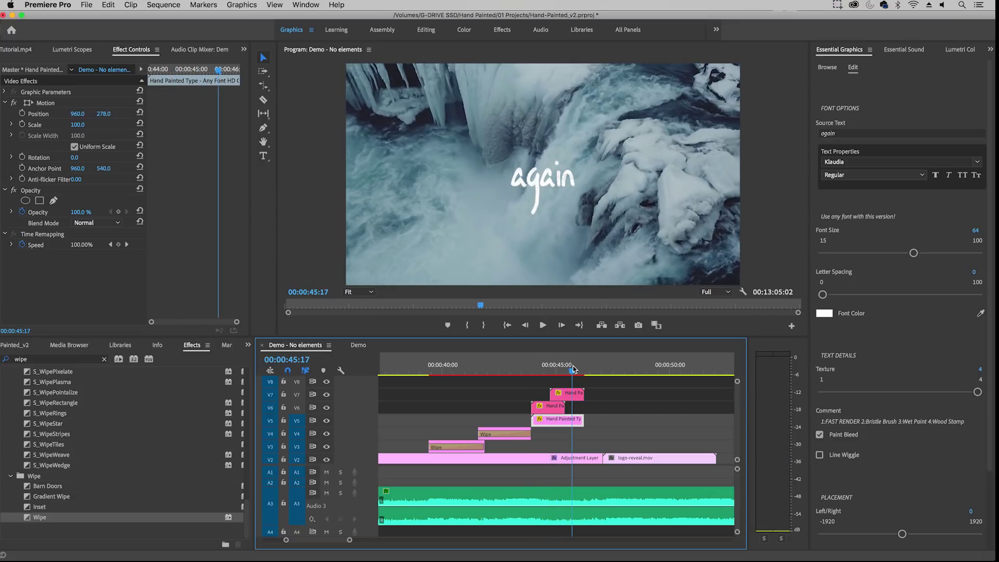
# Duplicate the "I've been coming alive" clip from V4 to about 00:01:11 on the same track, above the 7F2A0250.MP4 footage.
pyautogui.moveTo(349, 544); pyautogui.dragTo(431, 541)
pyautogui.scroll(-2, 614, 427)
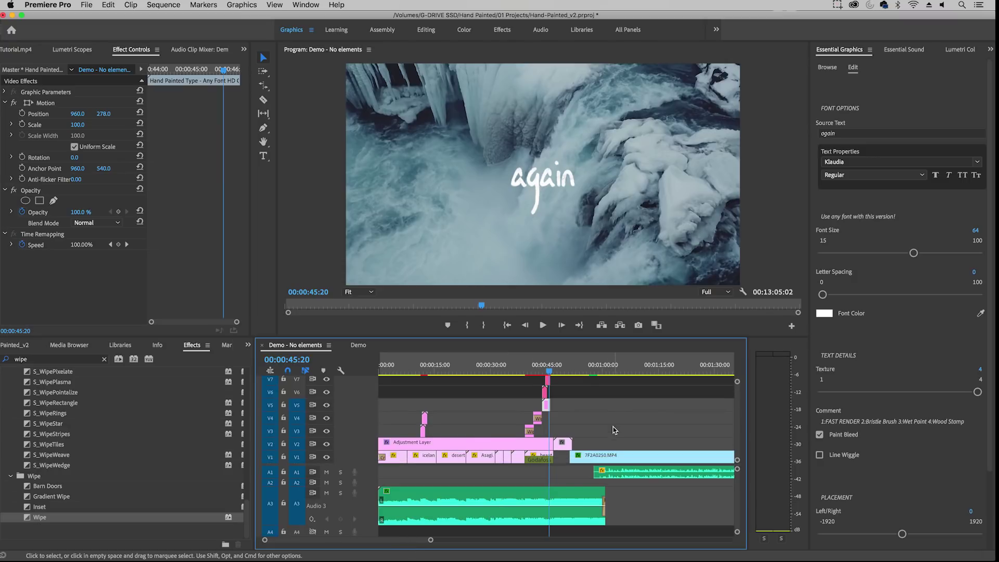
pyautogui.moveTo(431, 543); pyautogui.dragTo(451, 541)
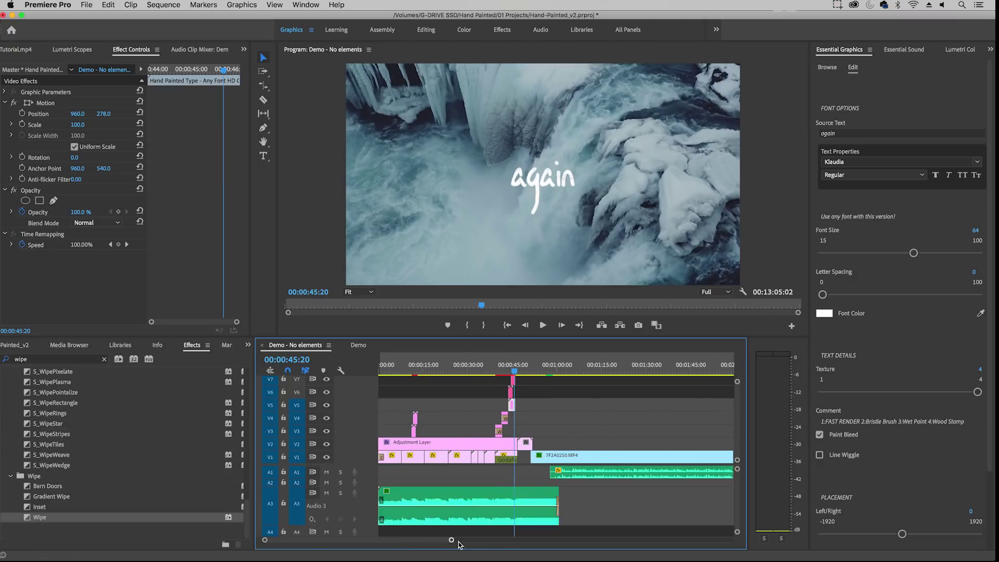
pyautogui.click(505, 417)
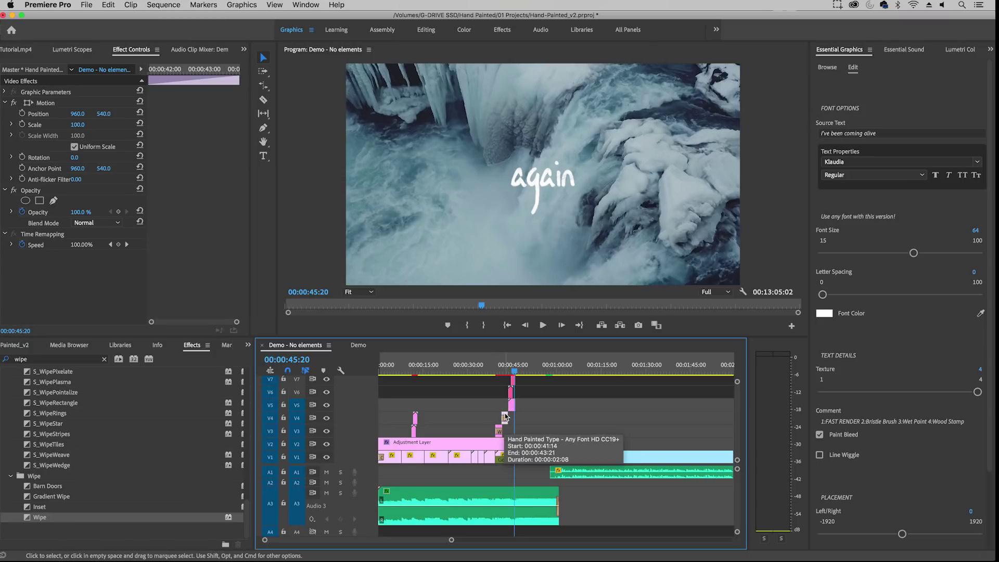
pyautogui.moveTo(505, 417); pyautogui.dragTo(590, 418)
pyautogui.click(587, 370)
pyautogui.click(590, 371)
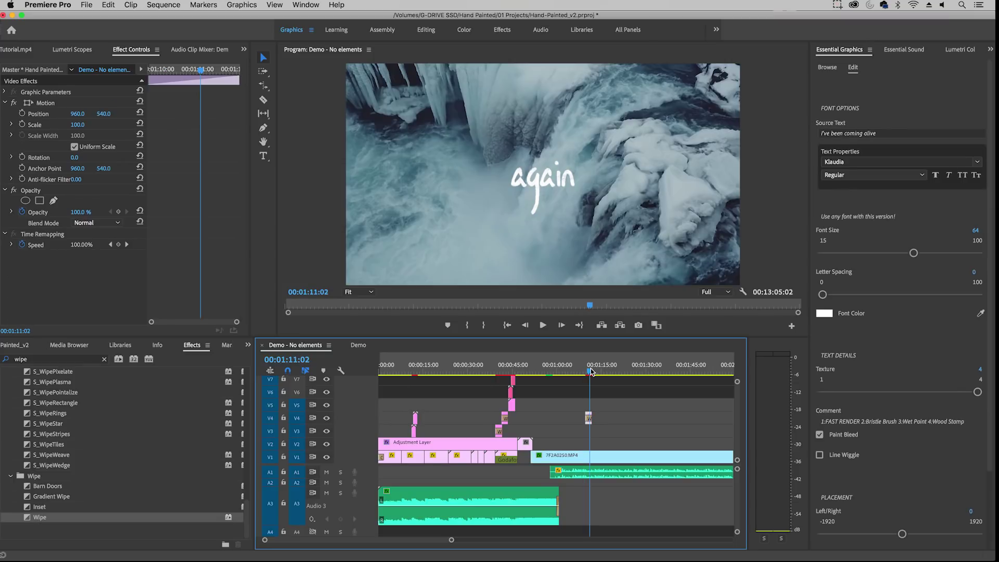
# Remove the Wipe transition from the copied "I've been coming alive" clip above the 7F2A0250.MP4 footage.
pyautogui.click(590, 420)
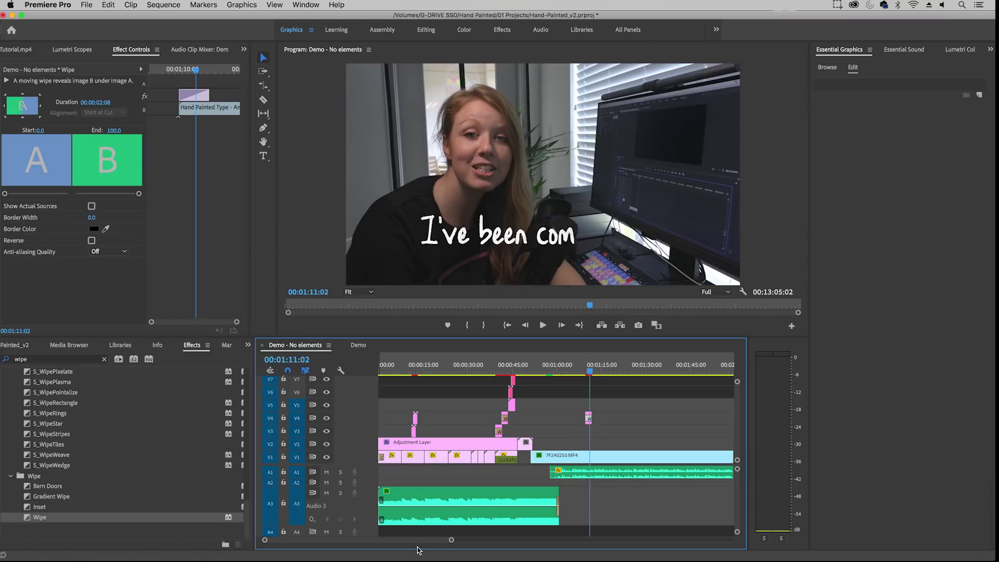
pyautogui.press('=')
pyautogui.press('=')
pyautogui.press('=')
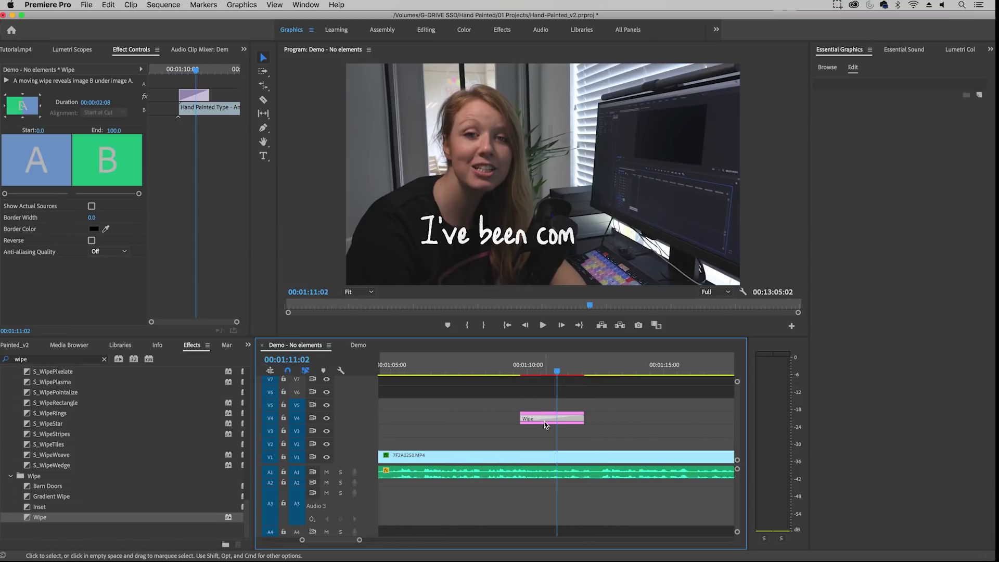
pyautogui.press('Delete')
# Set the copied text clip's font to Fontdinerdotcom Sparkly.
pyautogui.click(545, 420)
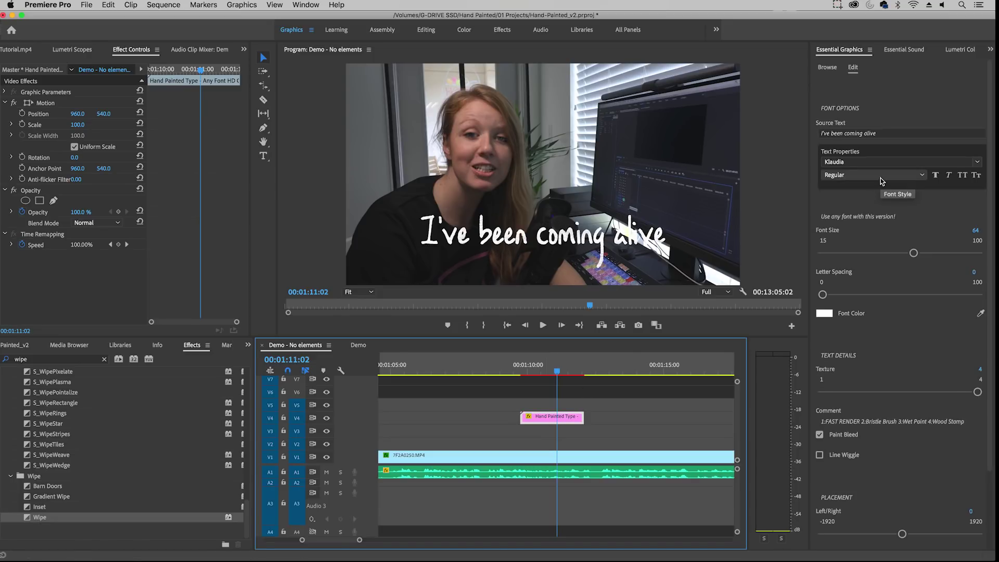
pyautogui.click(834, 162)
pyautogui.press('BackSpace')
pyautogui.write('font')
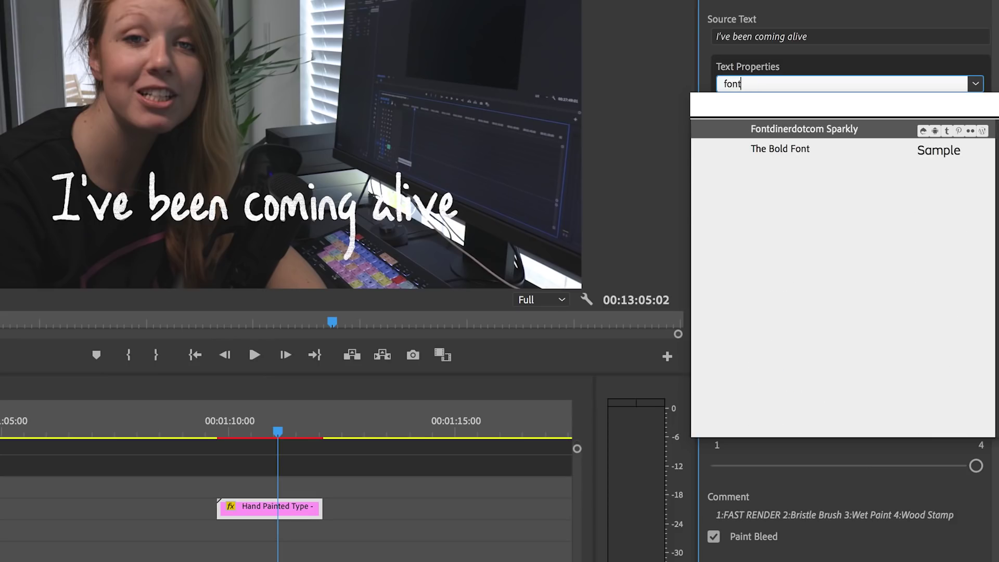
pyautogui.click(808, 131)
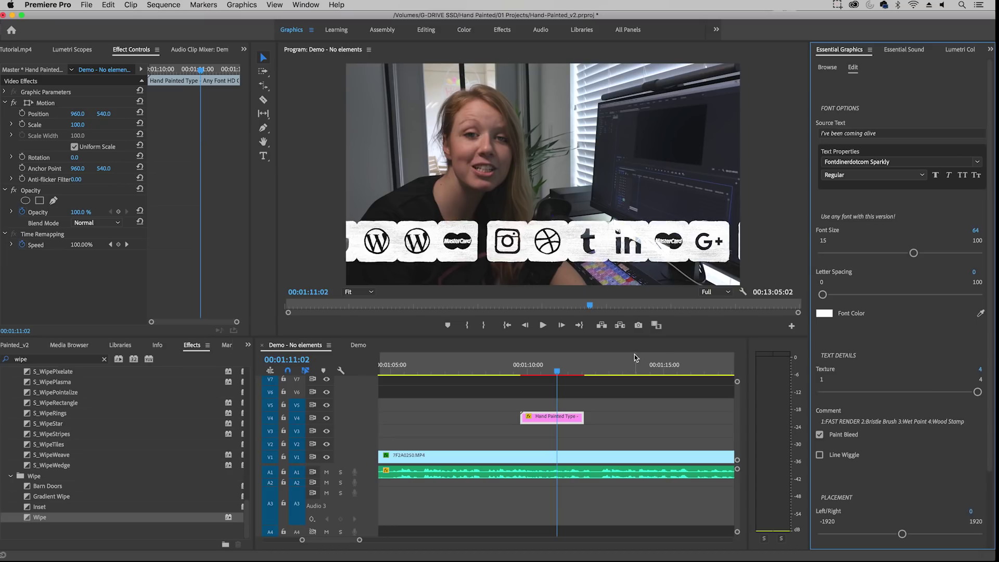
# Replace the clip's source text with "t y f c" to produce Twitter, YouTube, Facebook and Instagram icons.
pyautogui.click(842, 135)
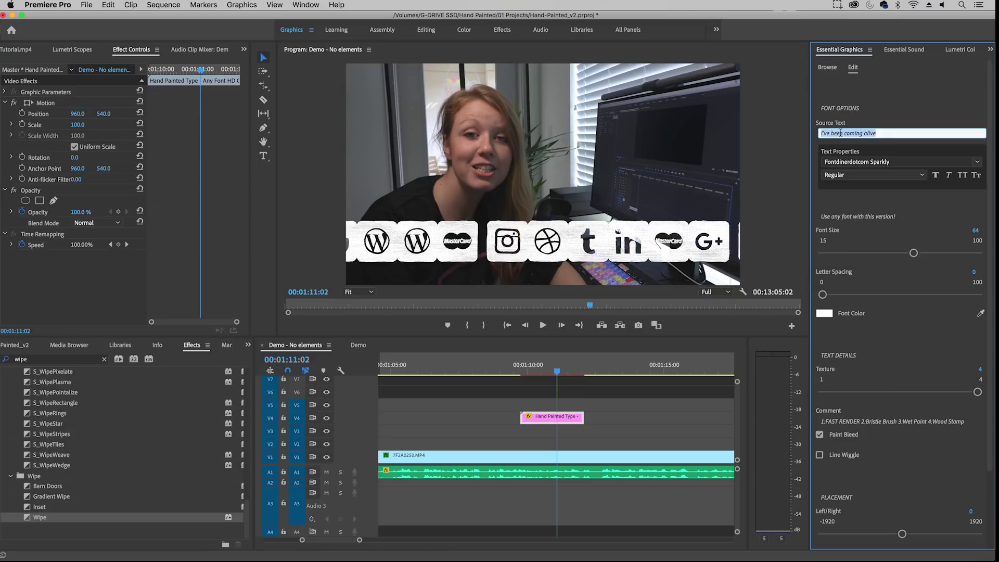
pyautogui.write('f')
pyautogui.click(857, 111)
pyautogui.click(831, 134)
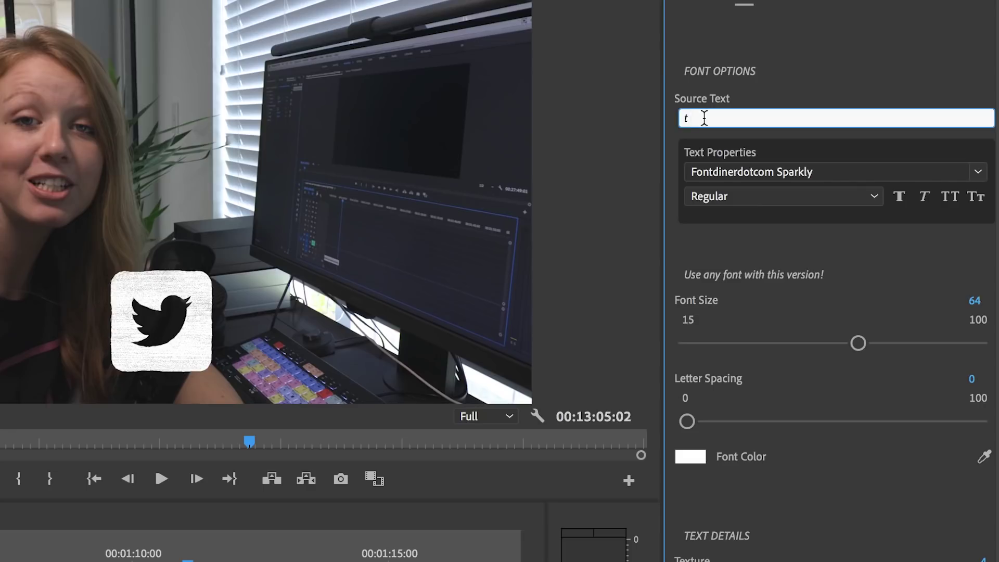
pyautogui.write('y f')
pyautogui.click(793, 95)
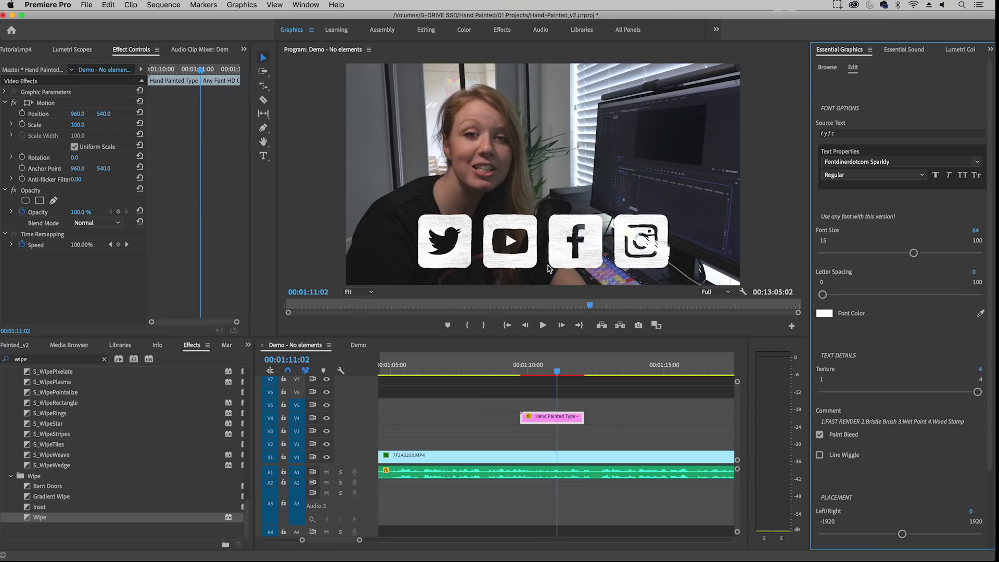
# Set the social icons' font size to 28 and place them over the monitor with Left/Right 593 and Up/Down -14.
pyautogui.moveTo(913, 253); pyautogui.dragTo(846, 259)
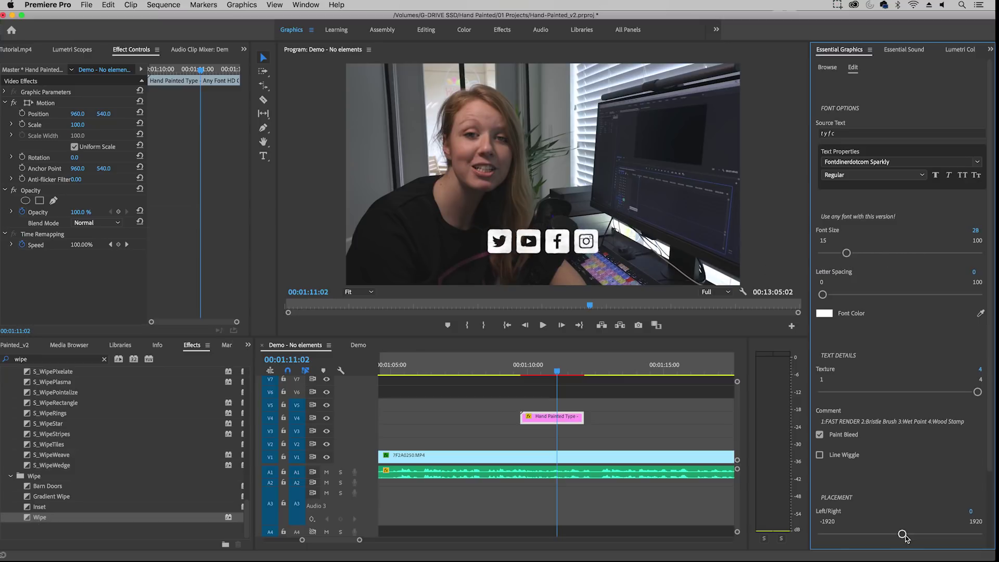
pyautogui.scroll(-3, 885, 487)
pyautogui.moveTo(903, 442); pyautogui.dragTo(925, 443)
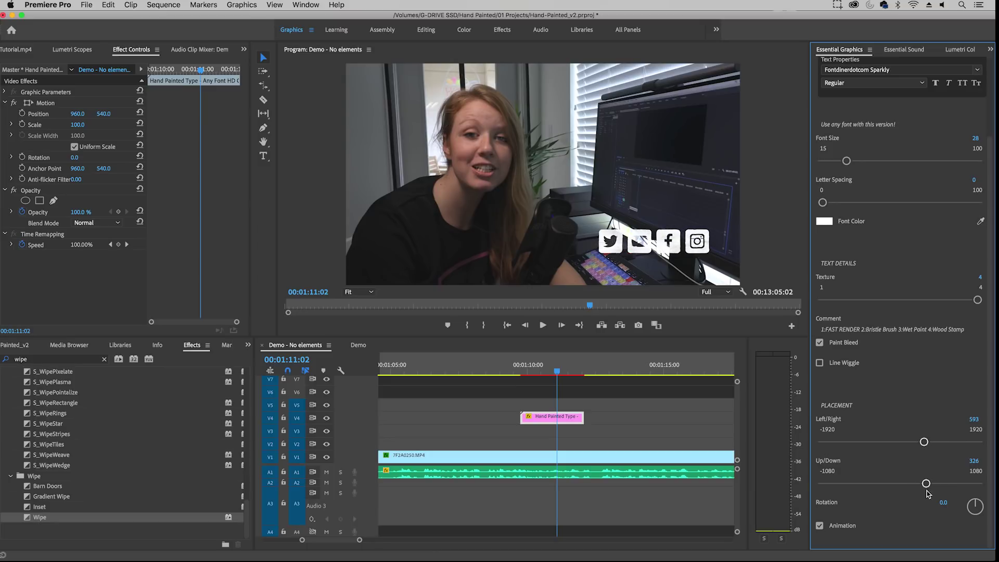
pyautogui.moveTo(927, 486); pyautogui.dragTo(900, 483)
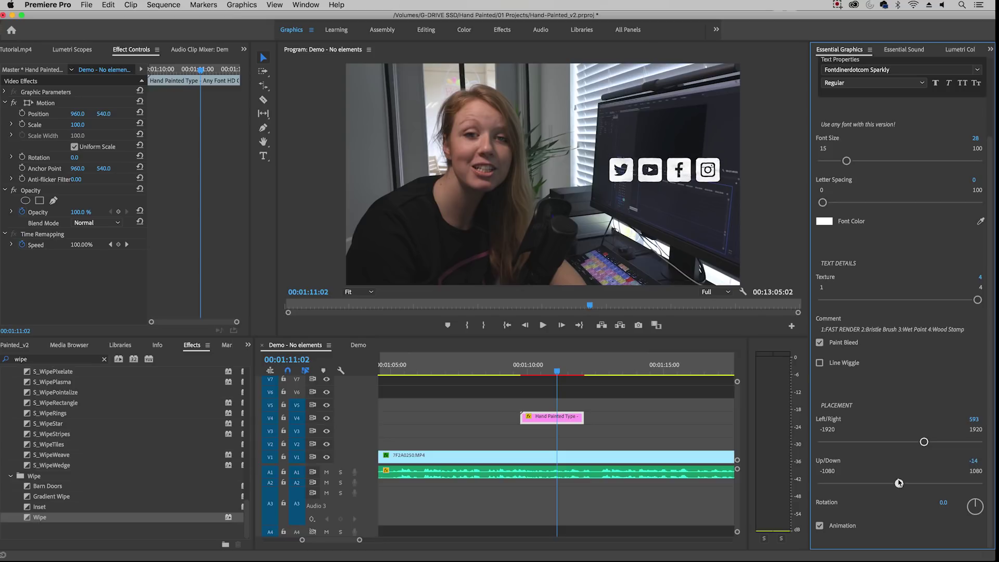
# Duplicate the social icons clip onto V5, directly above the original and at the same time position.
pyautogui.click(557, 420)
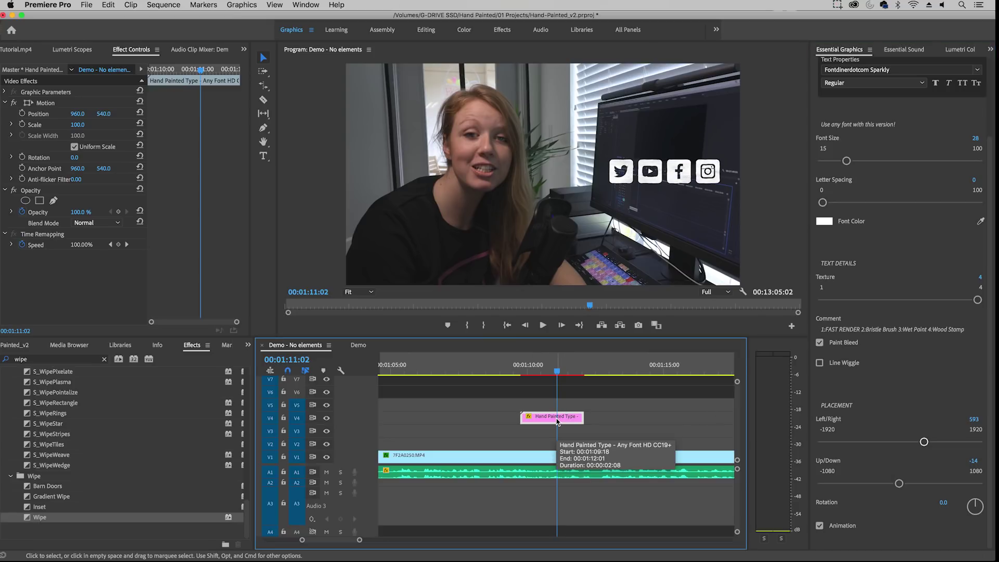
pyautogui.moveTo(557, 420); pyautogui.dragTo(561, 409)
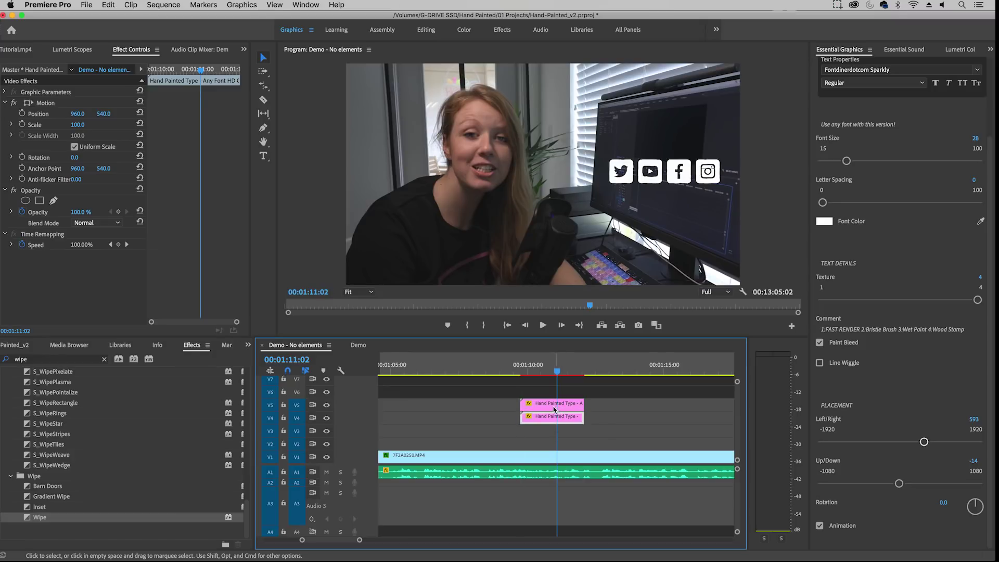
pyautogui.click(560, 409)
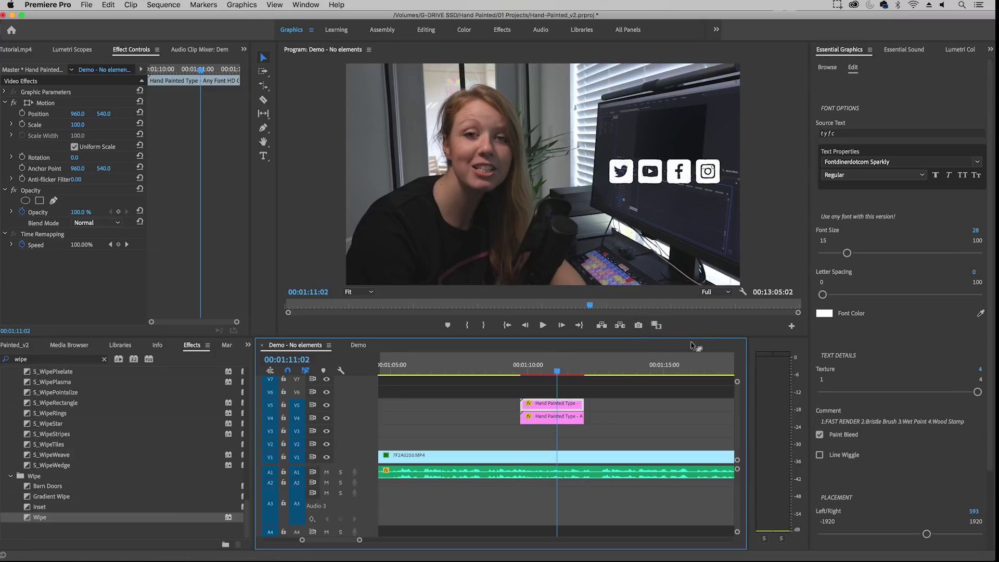
# Change the V5 copy's font to Klaudia Book and its source text to "Follow me".
pyautogui.click(864, 162)
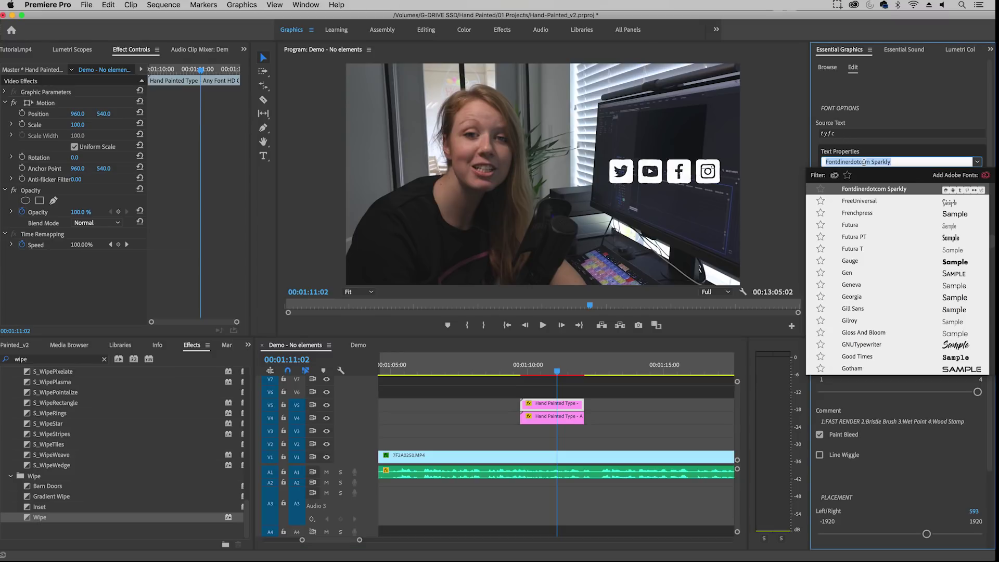
pyautogui.write('k')
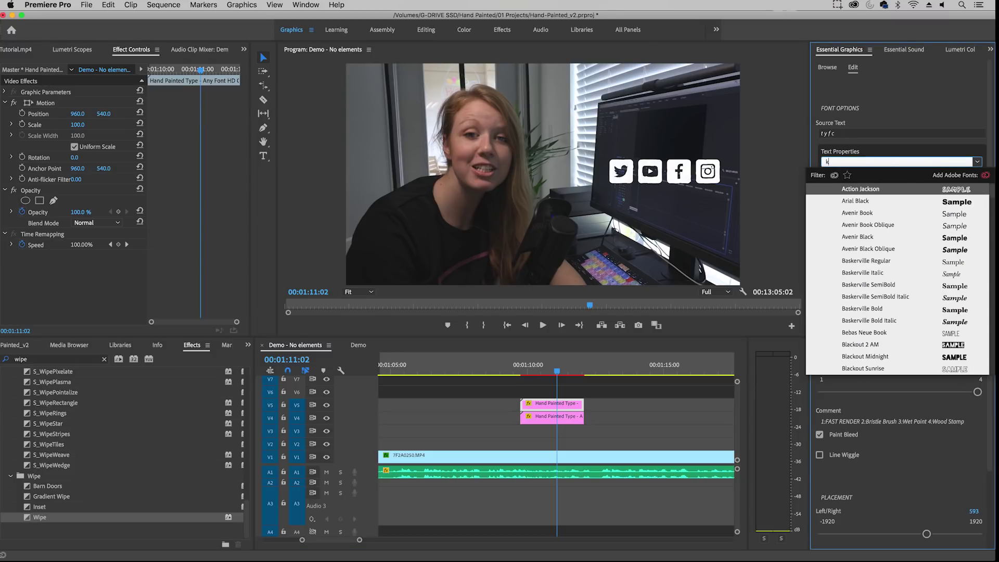
pyautogui.write('laudia')
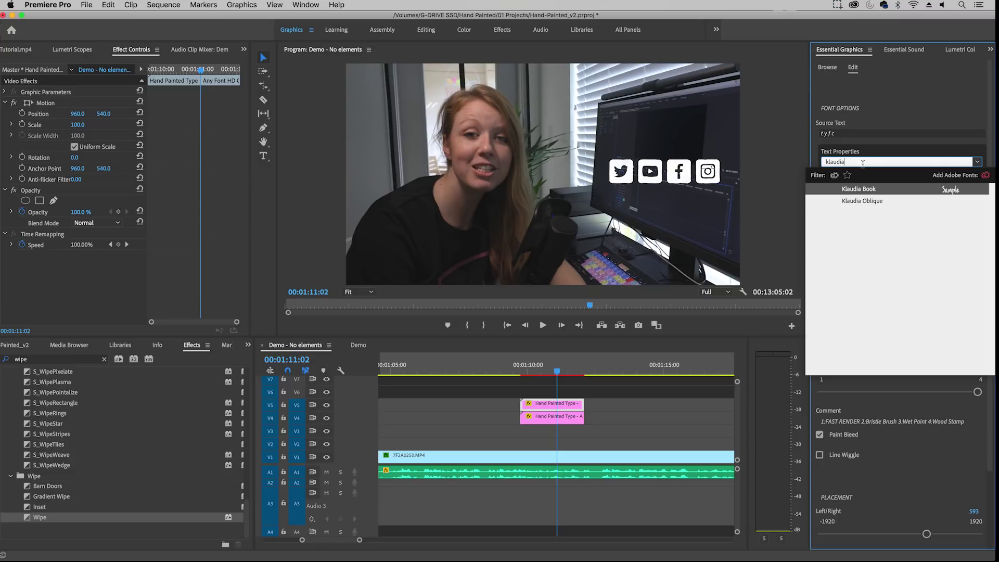
pyautogui.click(858, 188)
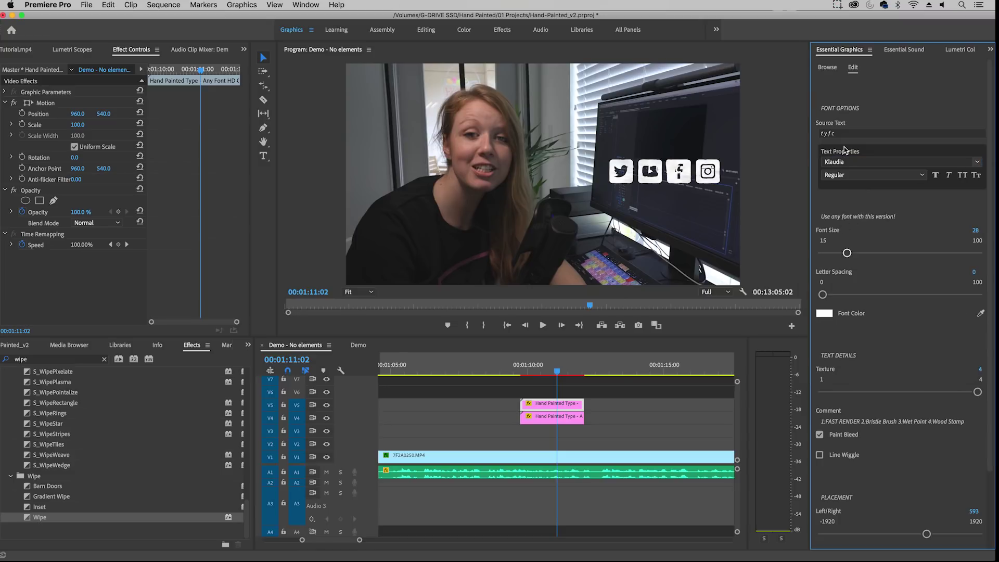
pyautogui.moveTo(846, 134); pyautogui.dragTo(809, 132)
pyautogui.write('Follow me')
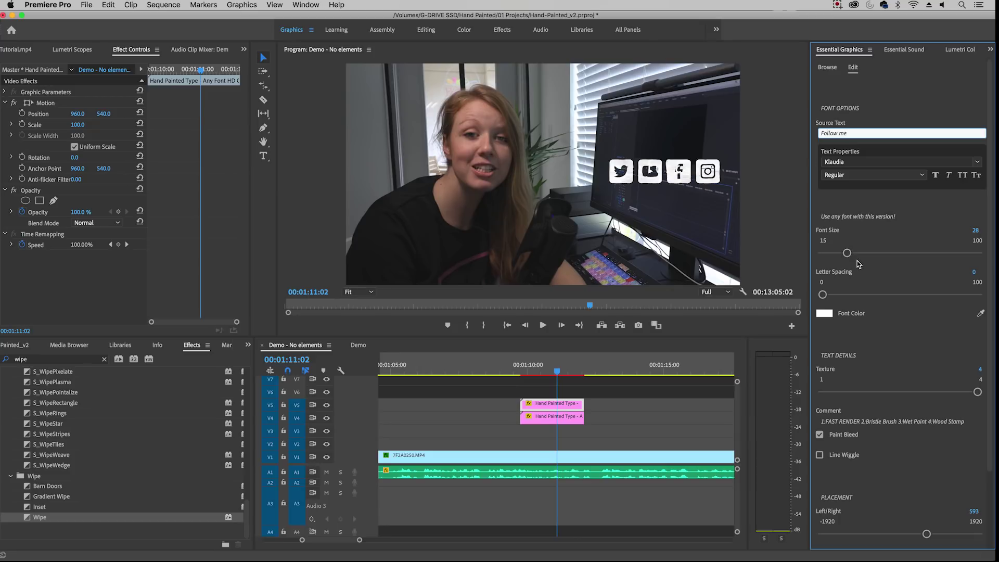
pyautogui.click(883, 330)
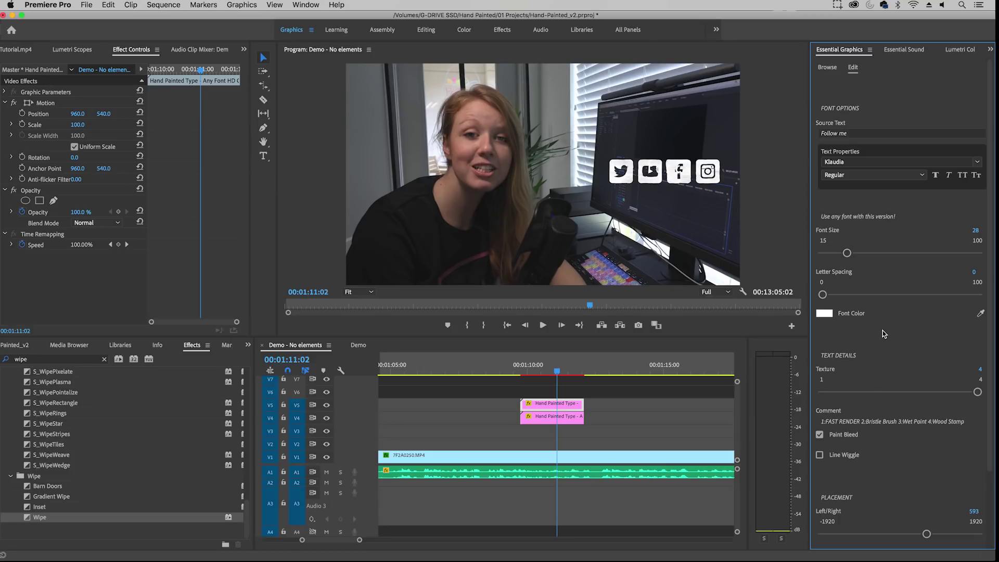
# Raise the "Follow me" text above the social icons with an Up/Down value of -159.
pyautogui.scroll(-3, 912, 465)
pyautogui.moveTo(901, 513); pyautogui.dragTo(889, 515)
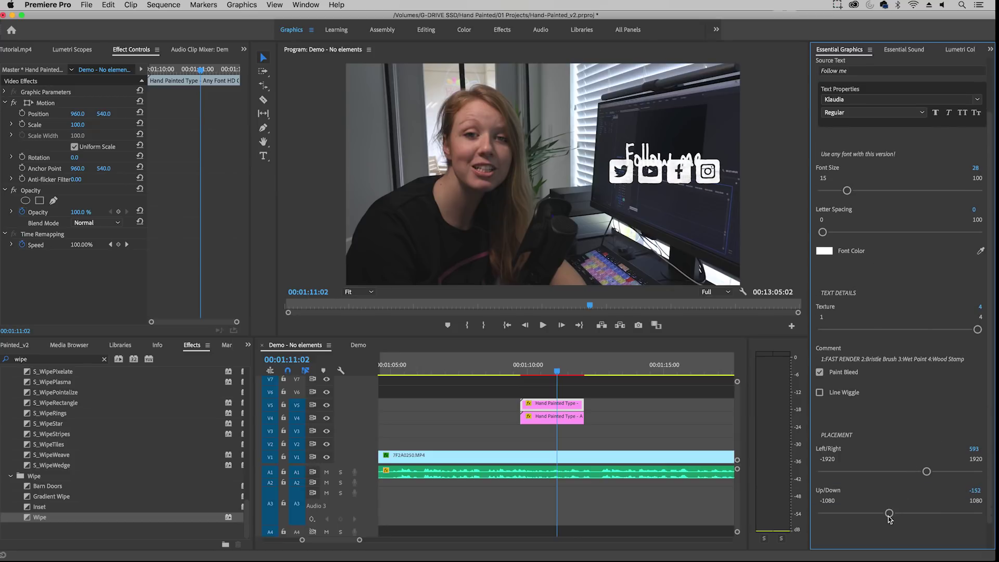
pyautogui.moveTo(889, 514); pyautogui.dragTo(888, 515)
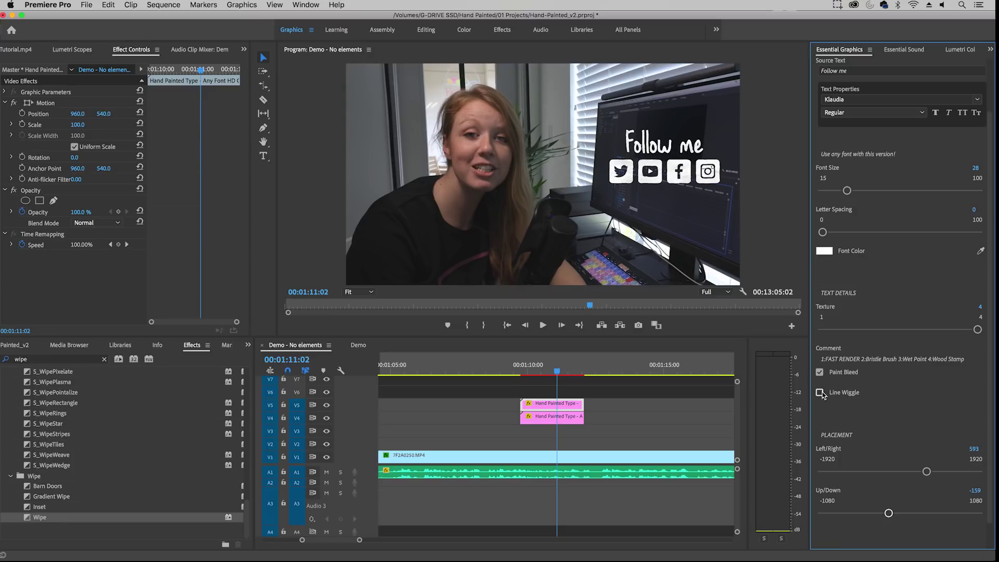
# Enable Line Wiggle on both the "Follow me" clip and the social icons clip.
pyautogui.click(552, 416)
pyautogui.click(820, 455)
# Save the project and render the effects in the Demo - No elements sequence.
pyautogui.moveTo(359, 543); pyautogui.dragTo(468, 536)
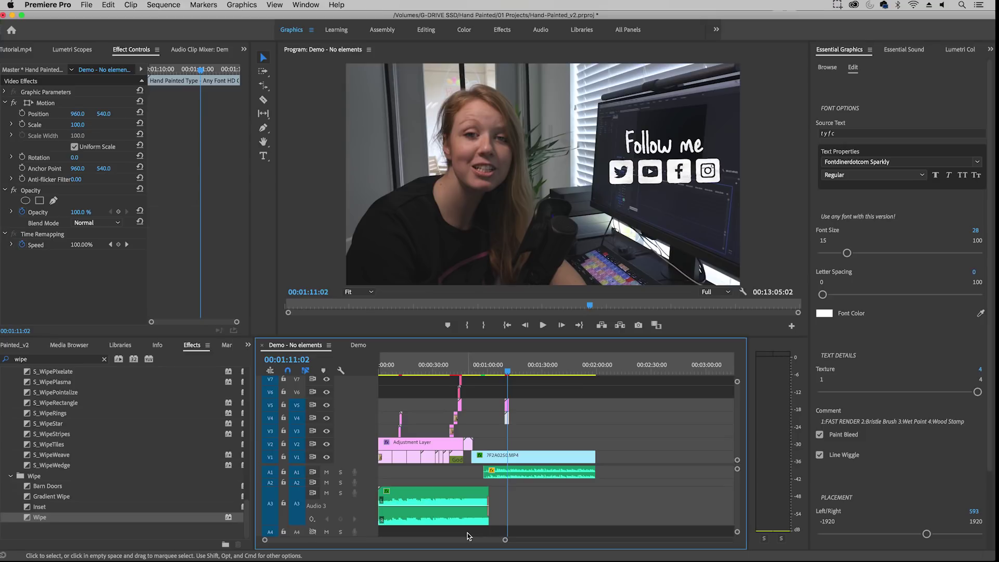
pyautogui.press('super+s')
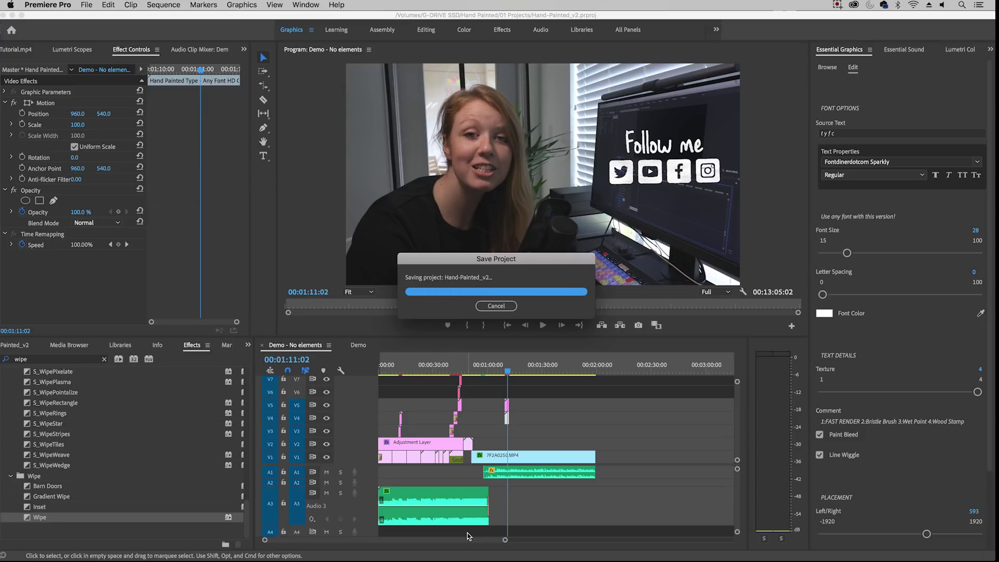
pyautogui.press('Return')
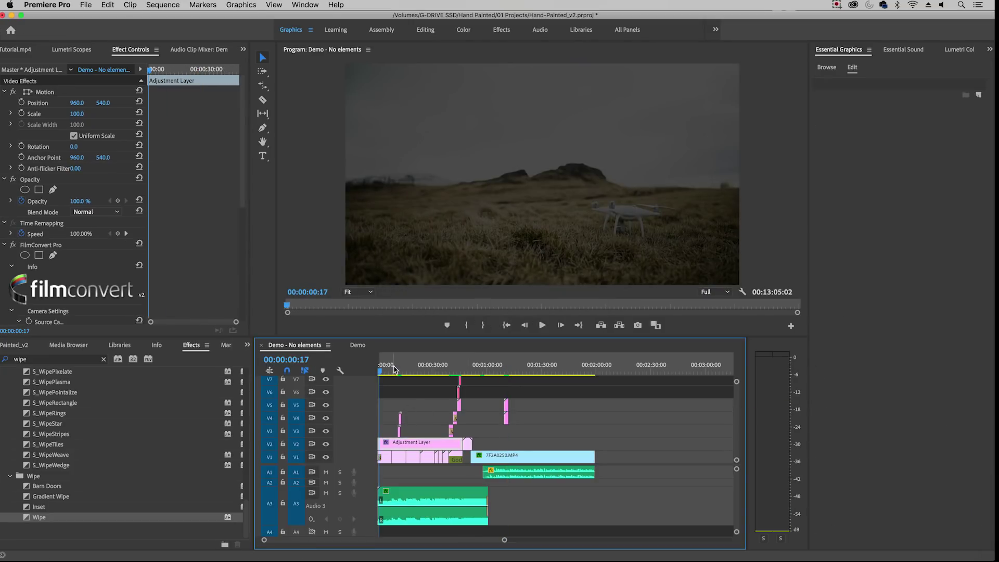
# Play back the rendered painted animations in the opening footage, around the word "again", and over the 7F2A0250.MP4 footage.
pyautogui.click(395, 370)
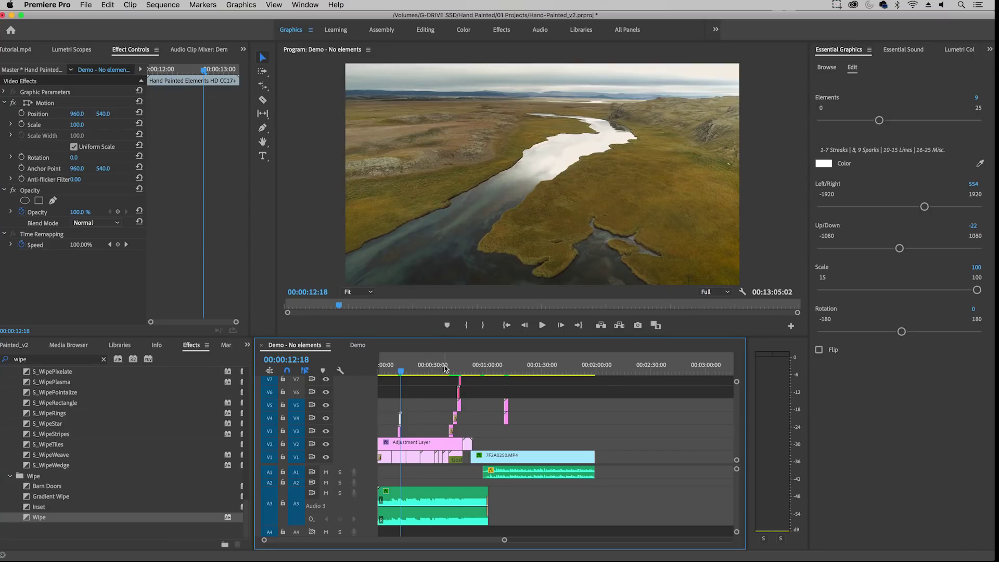
pyautogui.click(447, 370)
pyautogui.press('space')
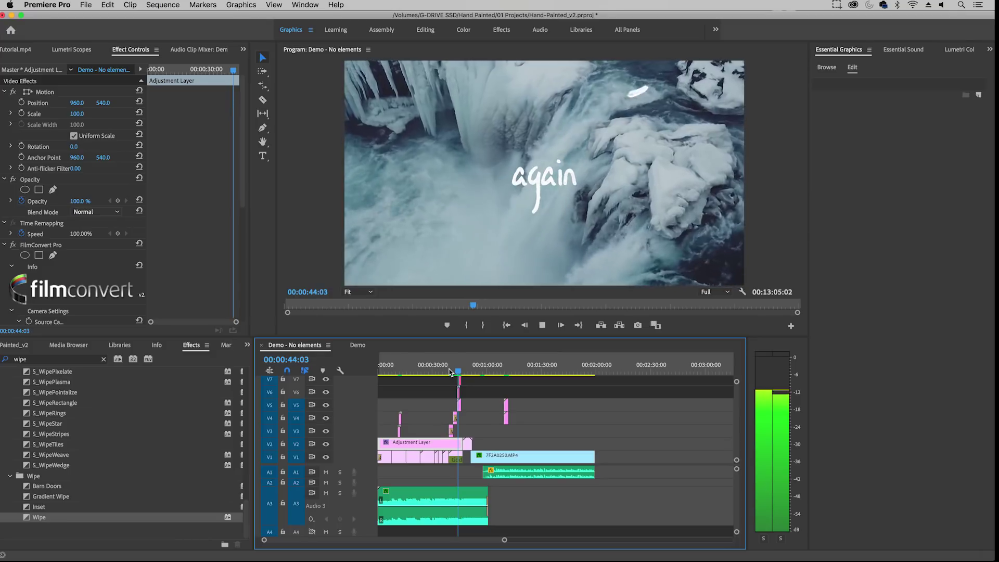
pyautogui.click(504, 372)
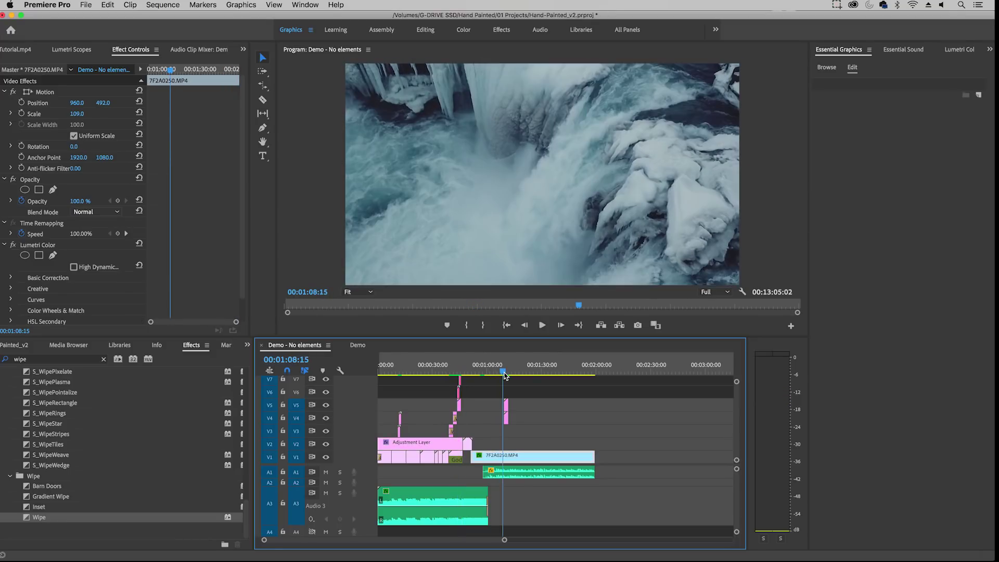
pyautogui.press('space')
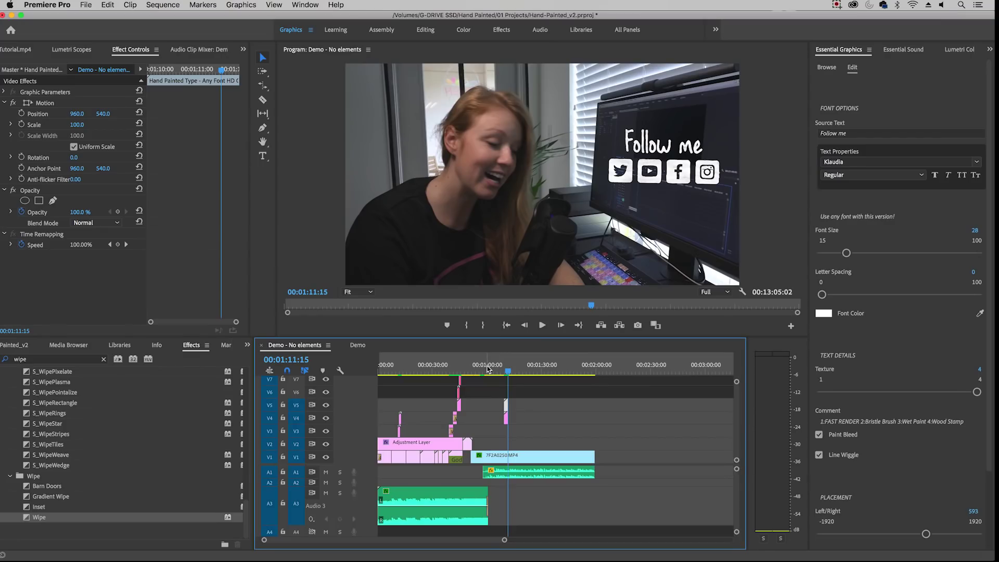
# Switch to the Demo sequence.
pyautogui.click(359, 346)
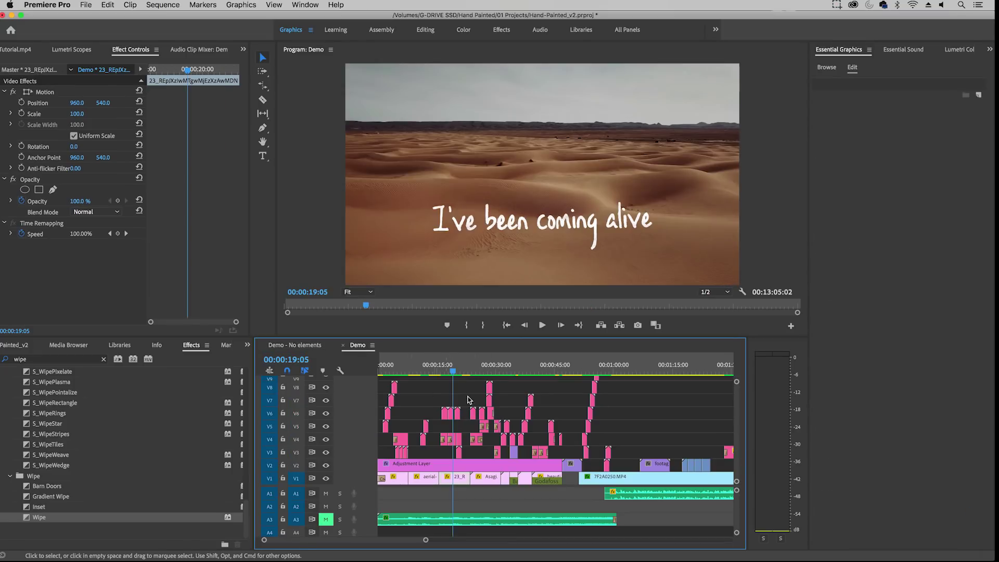